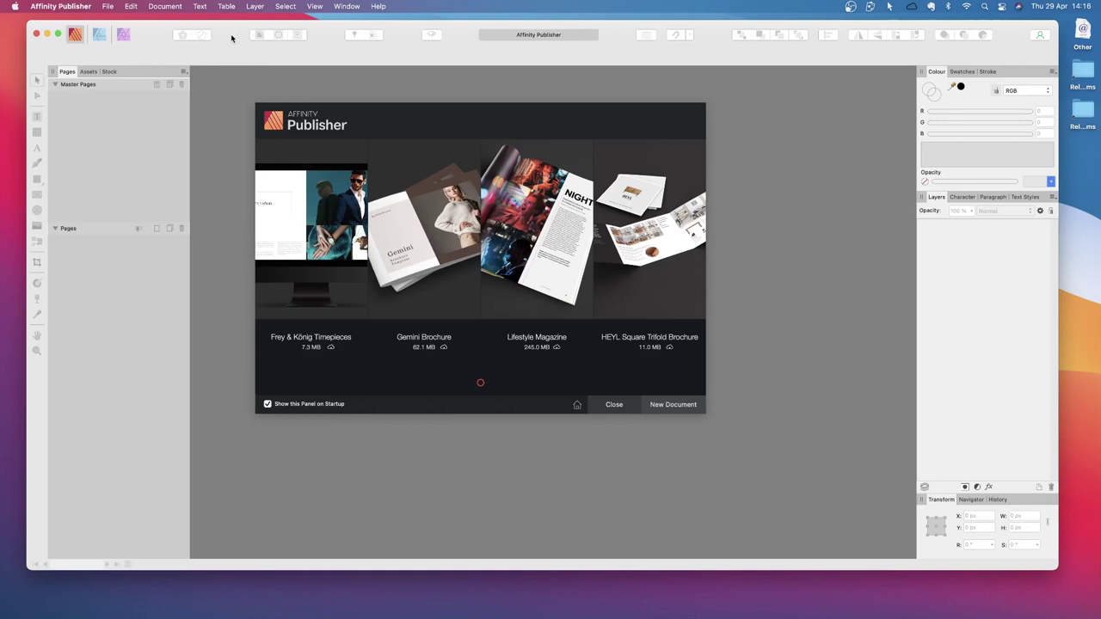
Step: Choose File > New from the menu bar over the welcome panel
left_click(108, 7)
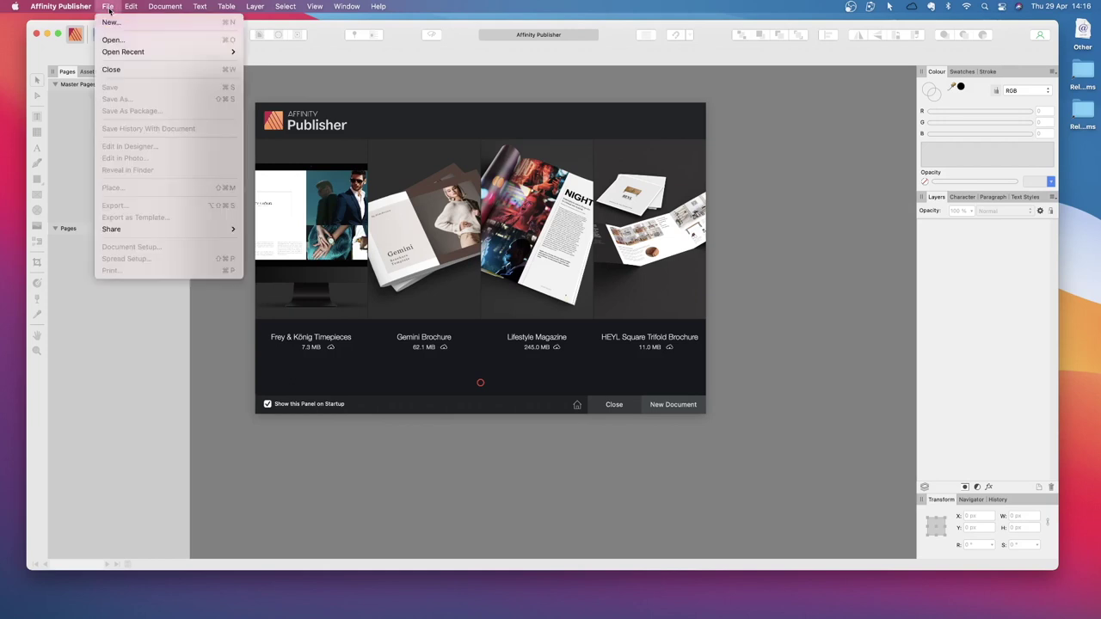
left_click(114, 23)
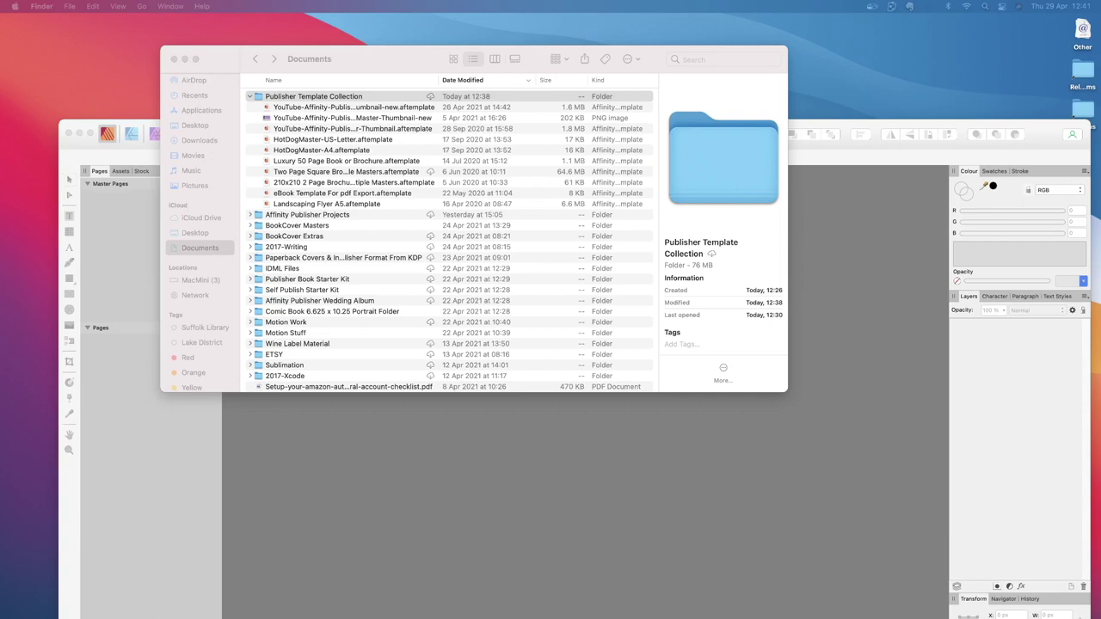
Step: In Finder, open Publisher Template Collection, widen the Name column, sort by date oldest first, then reposition Publisher
double_click(258, 101)
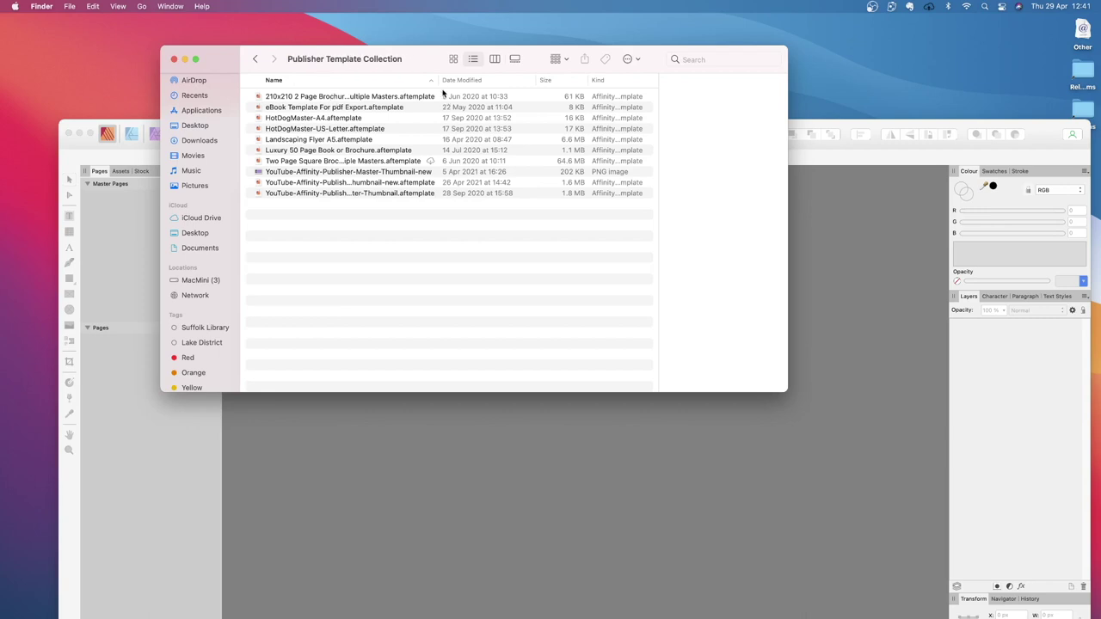
left_click_drag(438, 80, 483, 81)
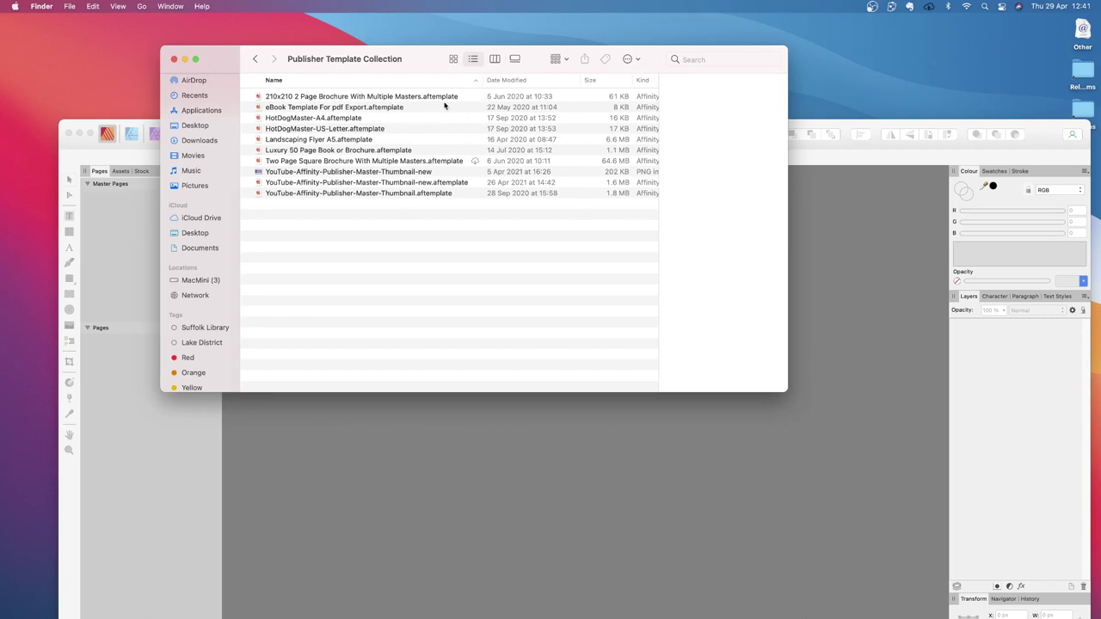
left_click(521, 82)
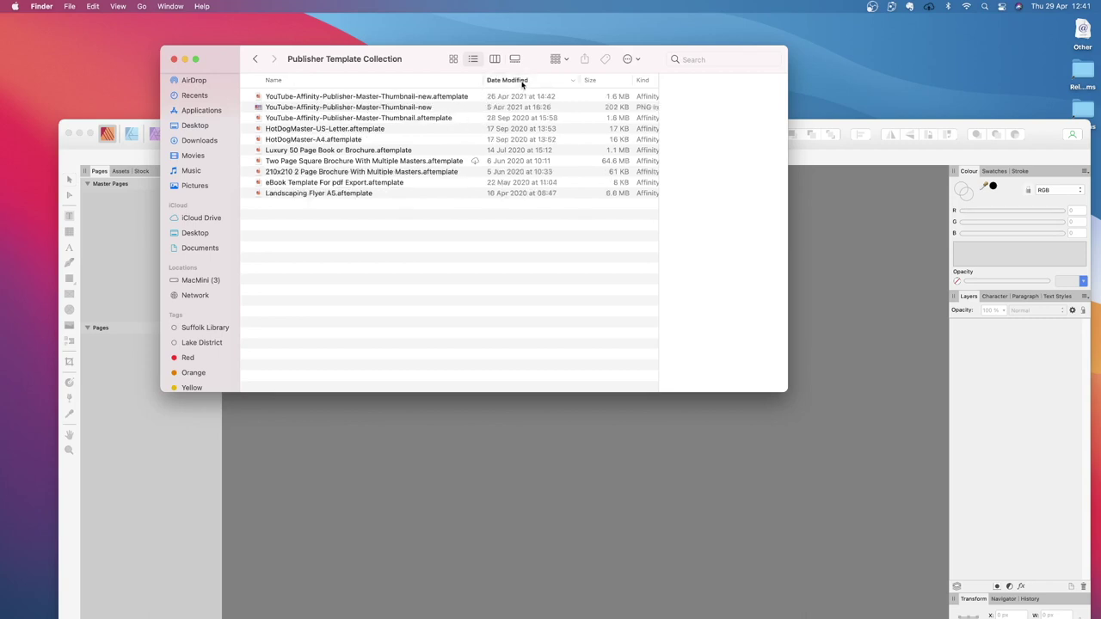
left_click(521, 82)
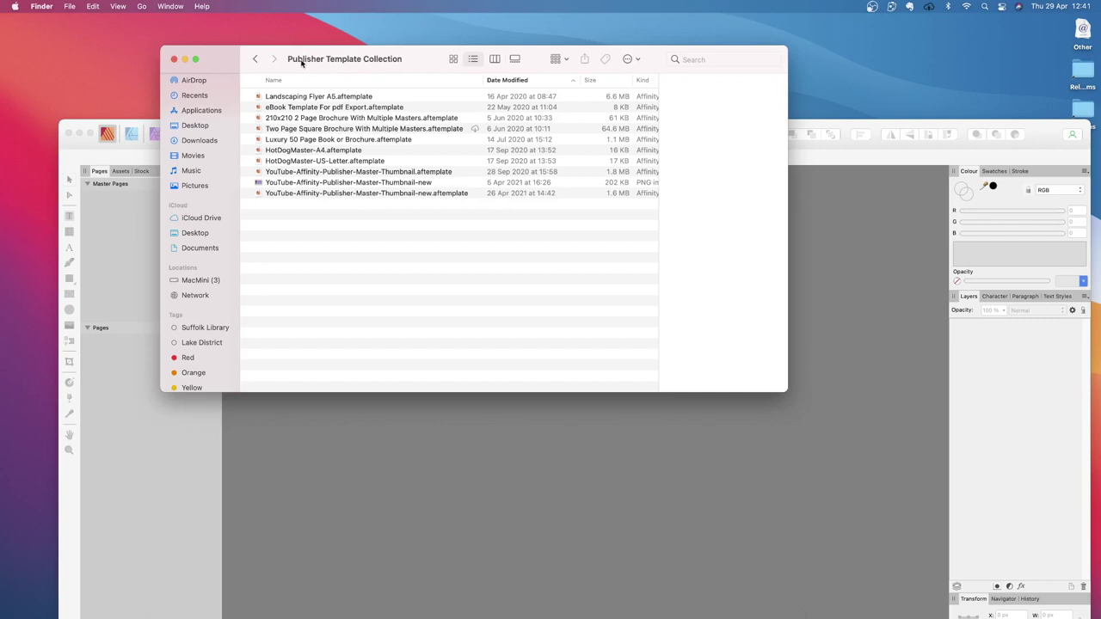
left_click(314, 475)
left_click_drag(272, 140, 231, 57)
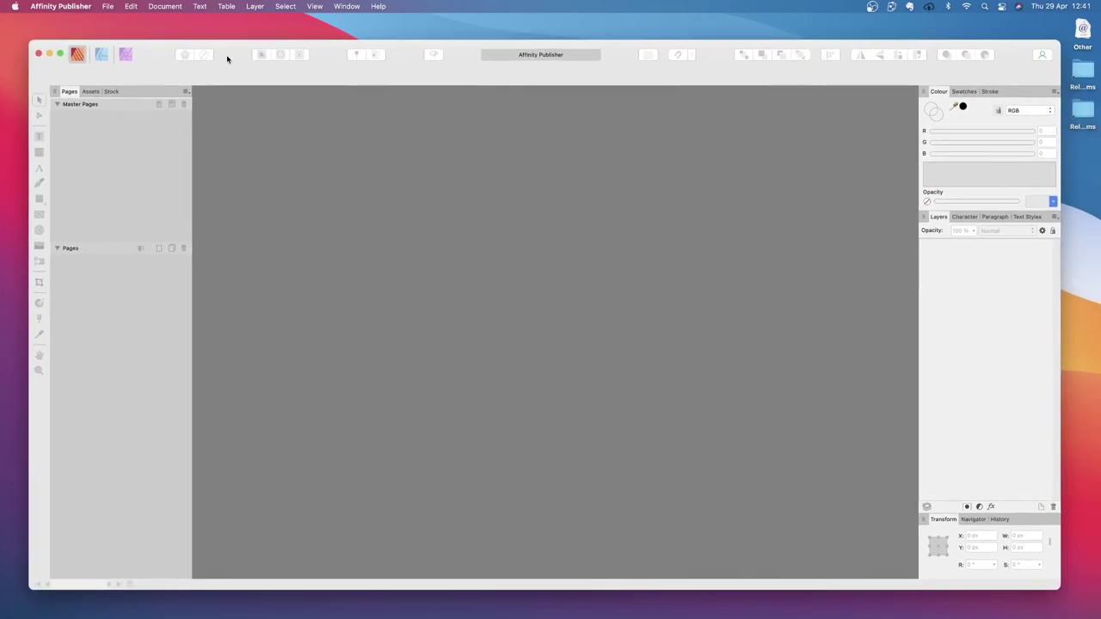
Step: In File > New templates, browse the Affinity Store and Book 1 Tutorial folders, then choose Add Folder
left_click(107, 7)
left_click(111, 22)
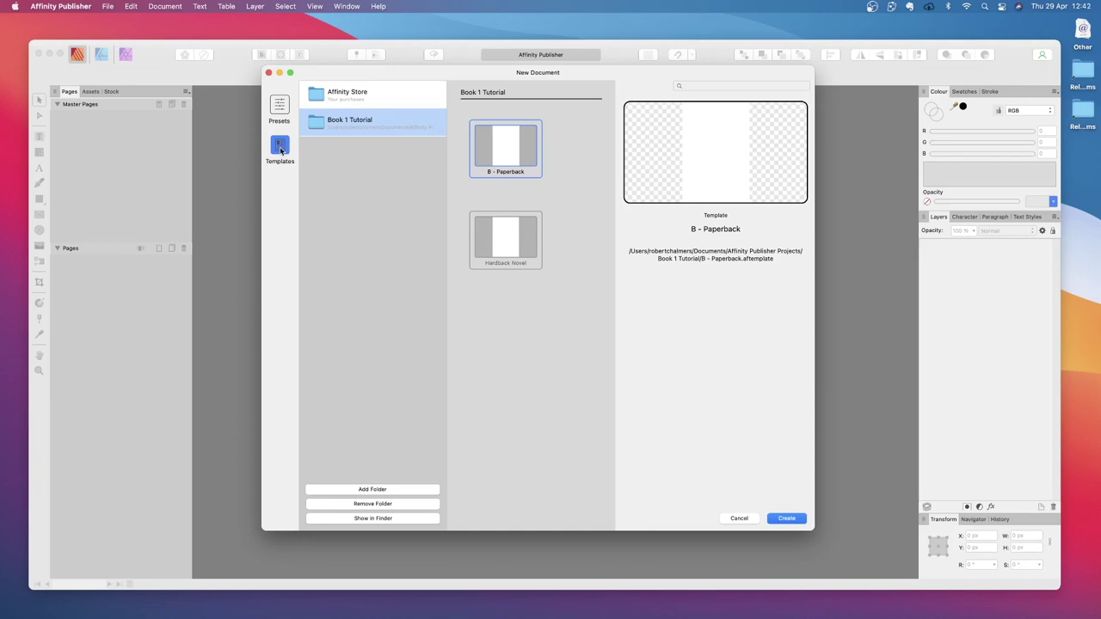
left_click(387, 103)
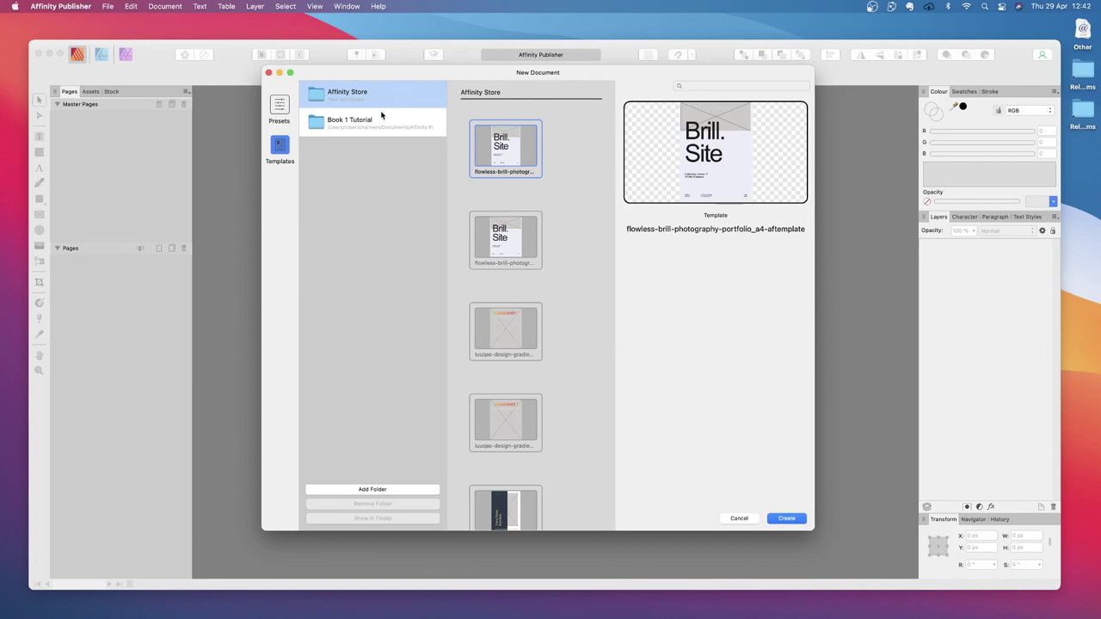
left_click(385, 127)
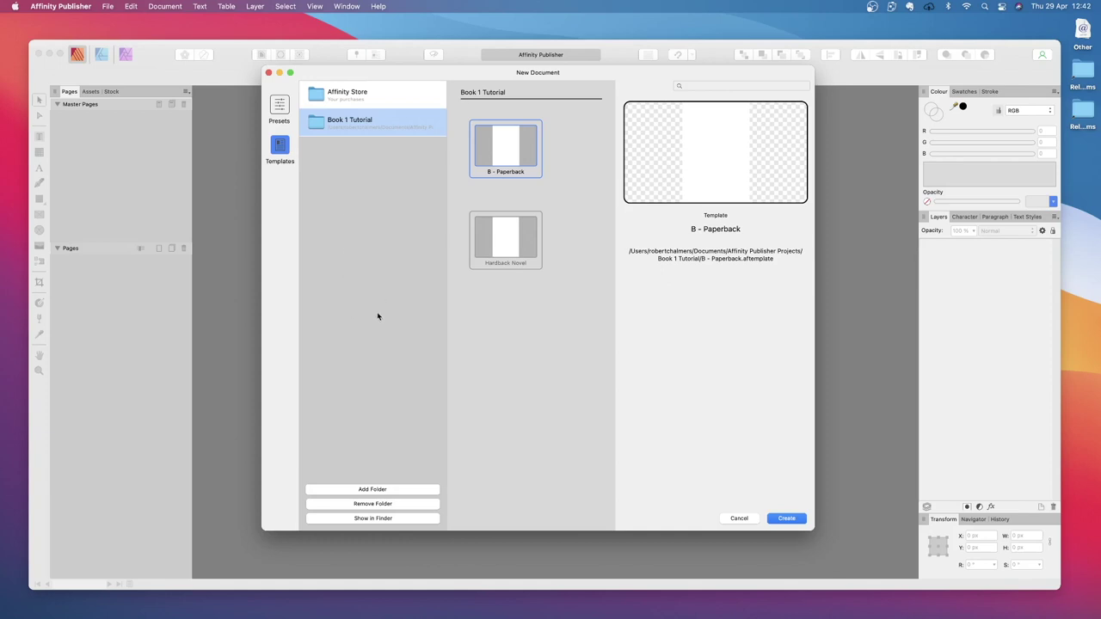
left_click(374, 492)
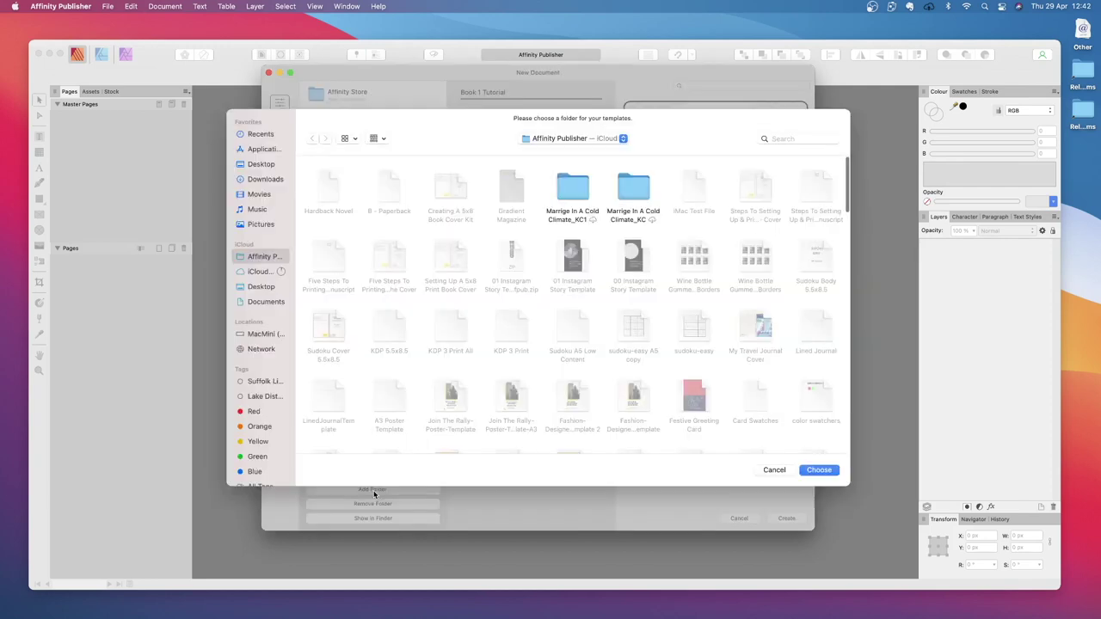
Step: Choose the Publisher Template Collection folder from Documents, using list view, as a template source
left_click(268, 301)
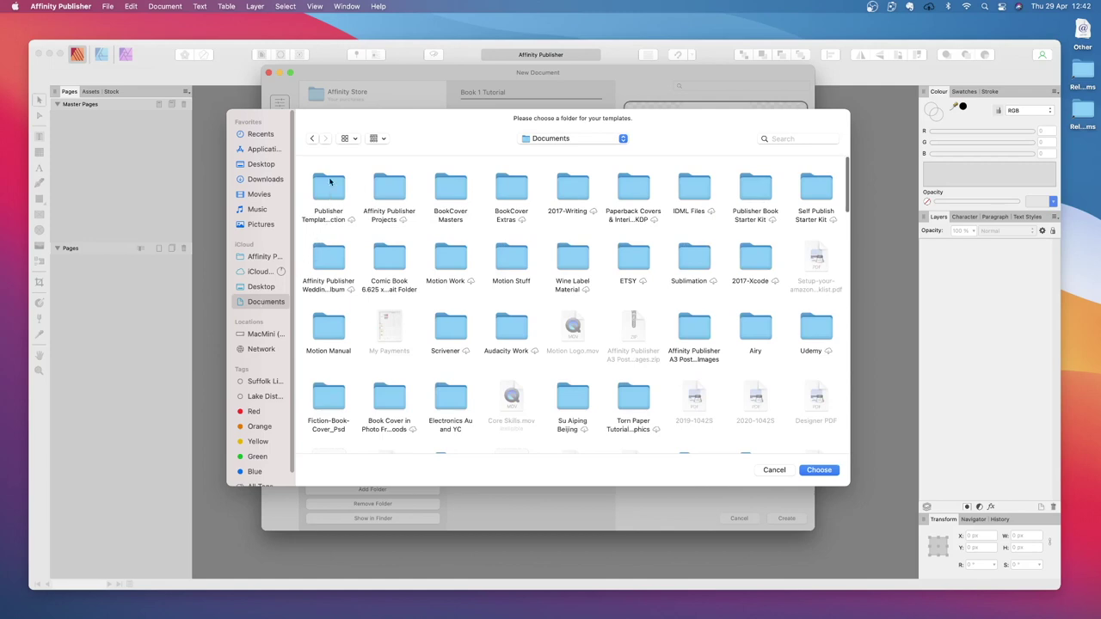
left_click(354, 140)
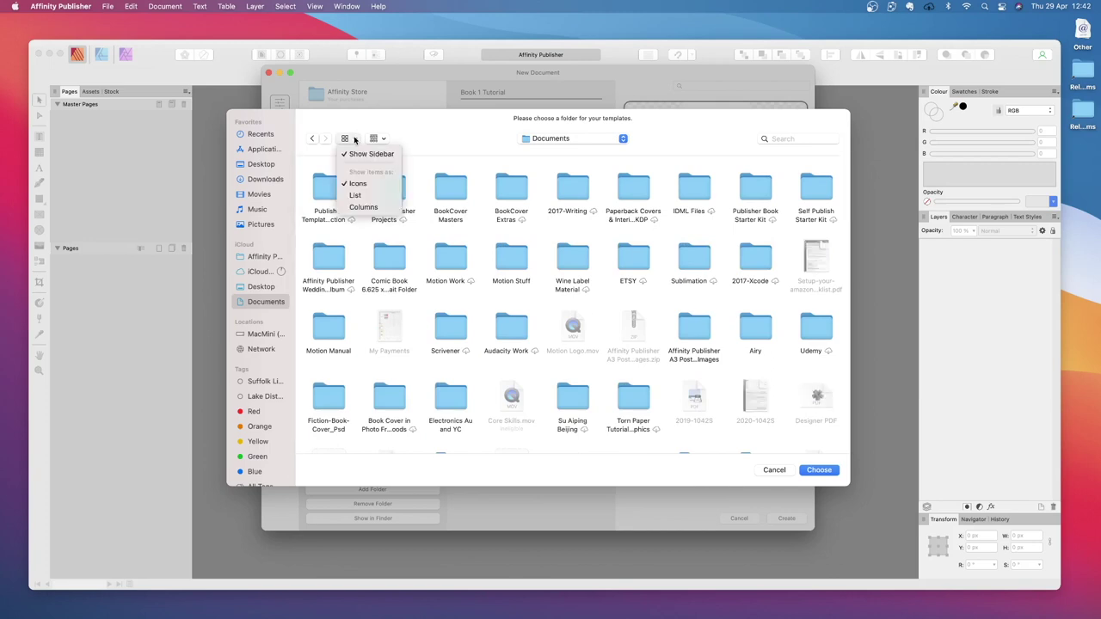
left_click(354, 196)
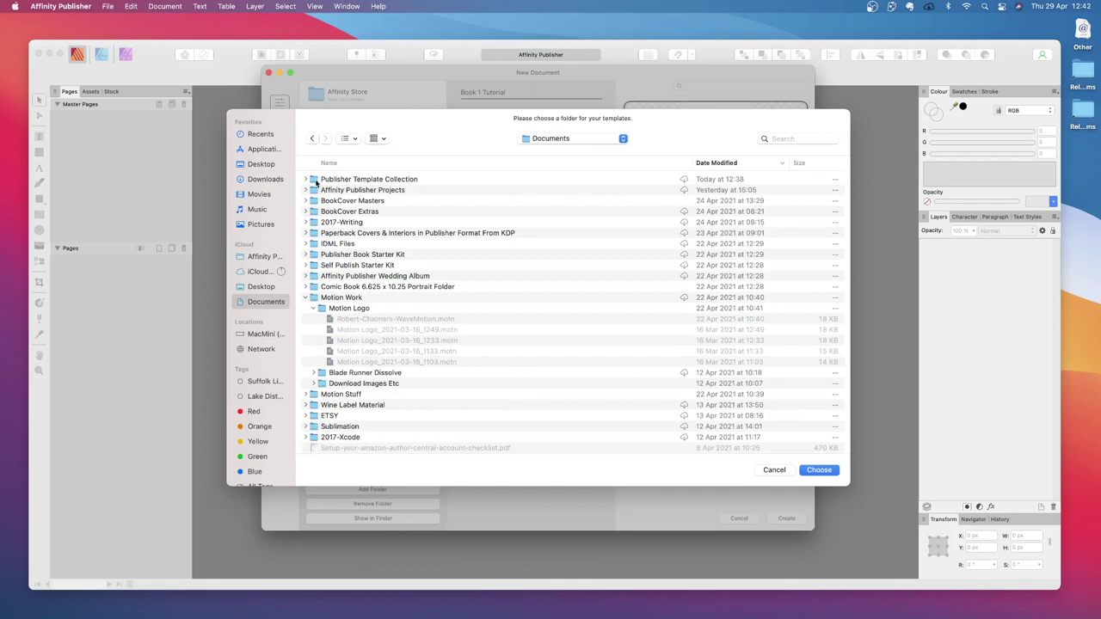
left_click(313, 181)
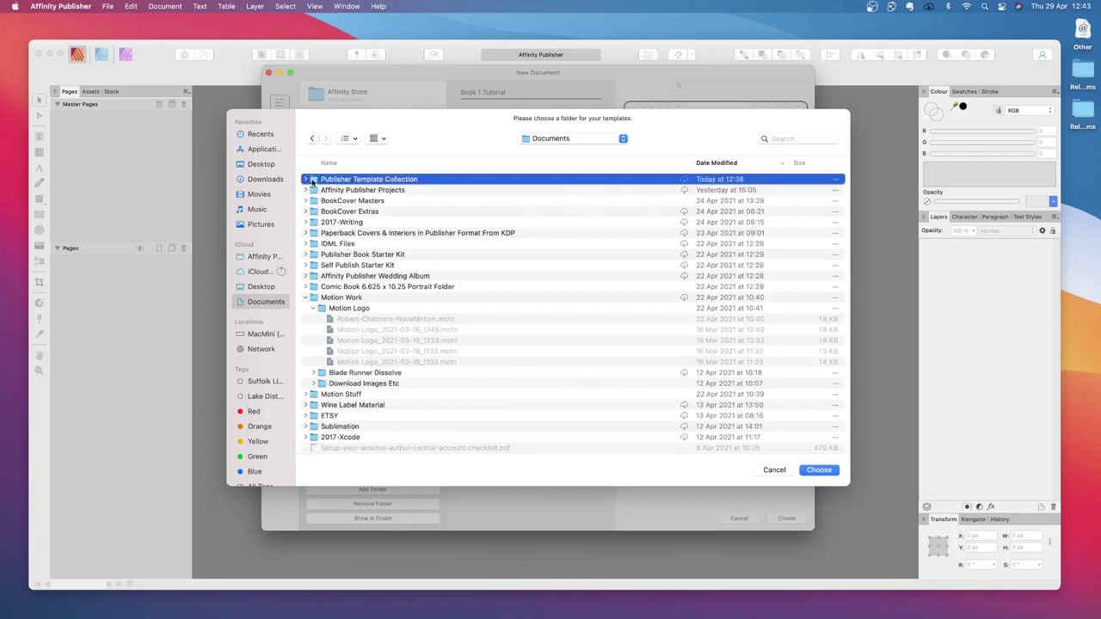
left_click(819, 470)
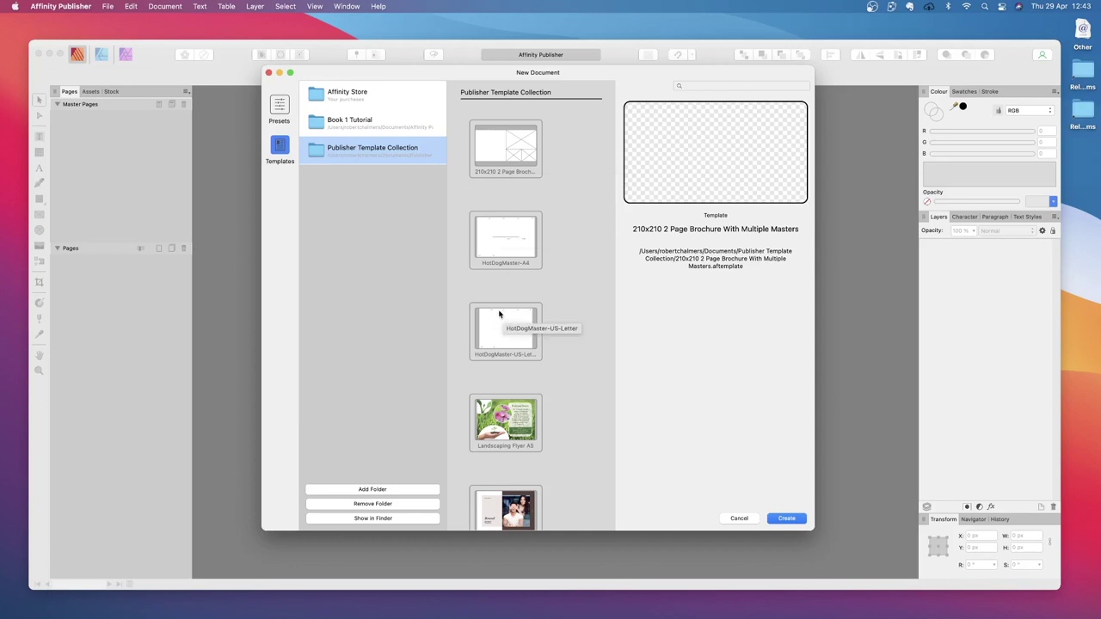
Step: Scroll through the collection's templates, then create a document from Book 1 Tutorial's B - Paperback template
scroll(507, 407, "down", 3)
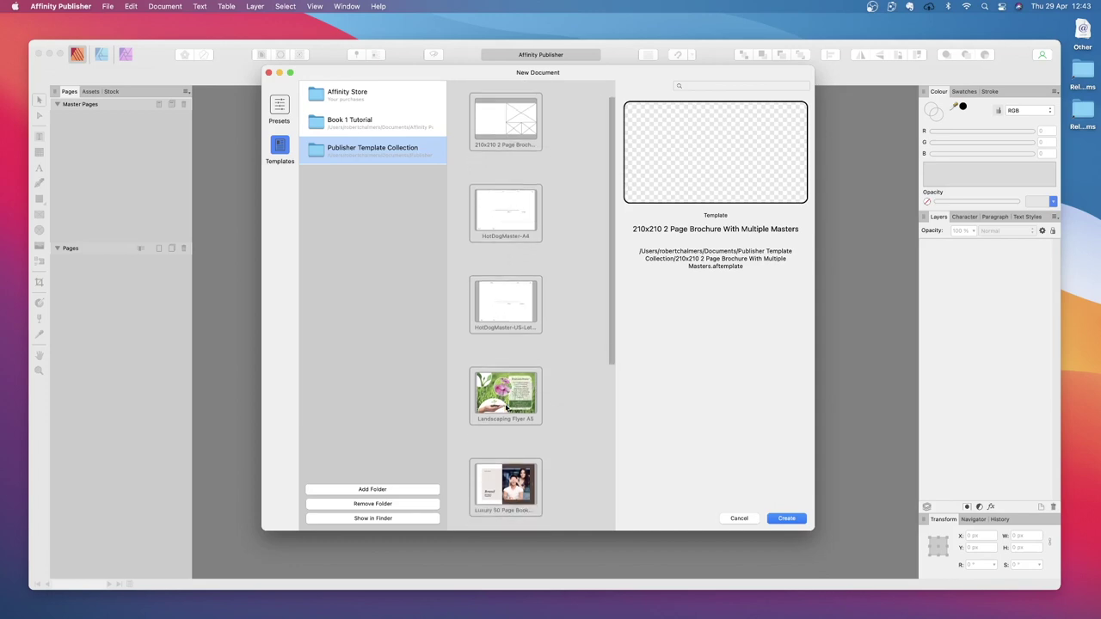
scroll(506, 407, "down", 6)
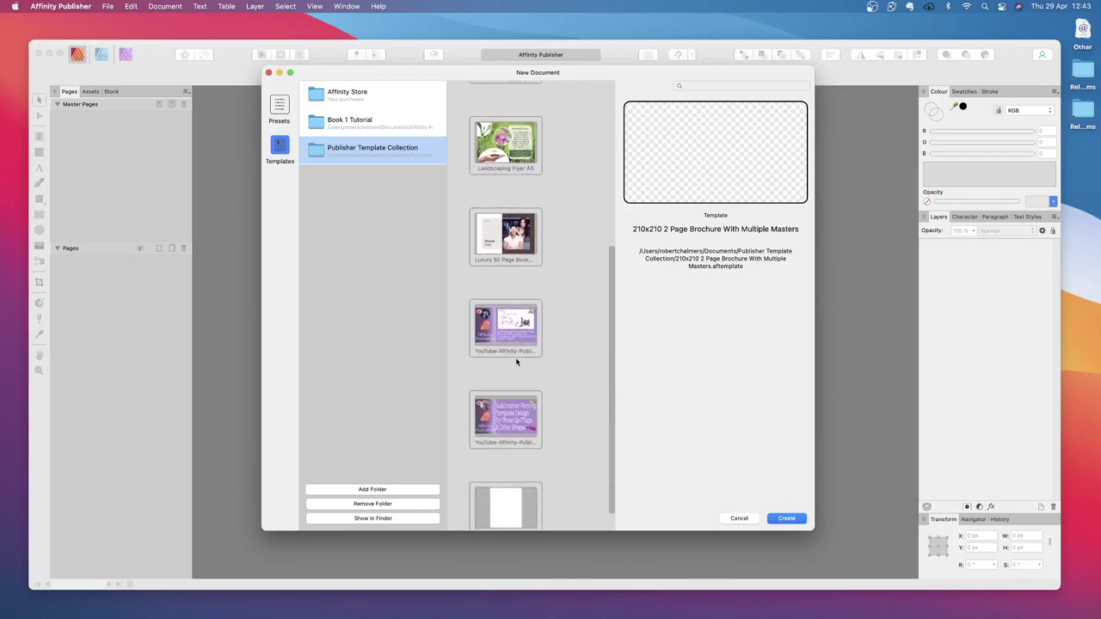
scroll(516, 362, "down", 2)
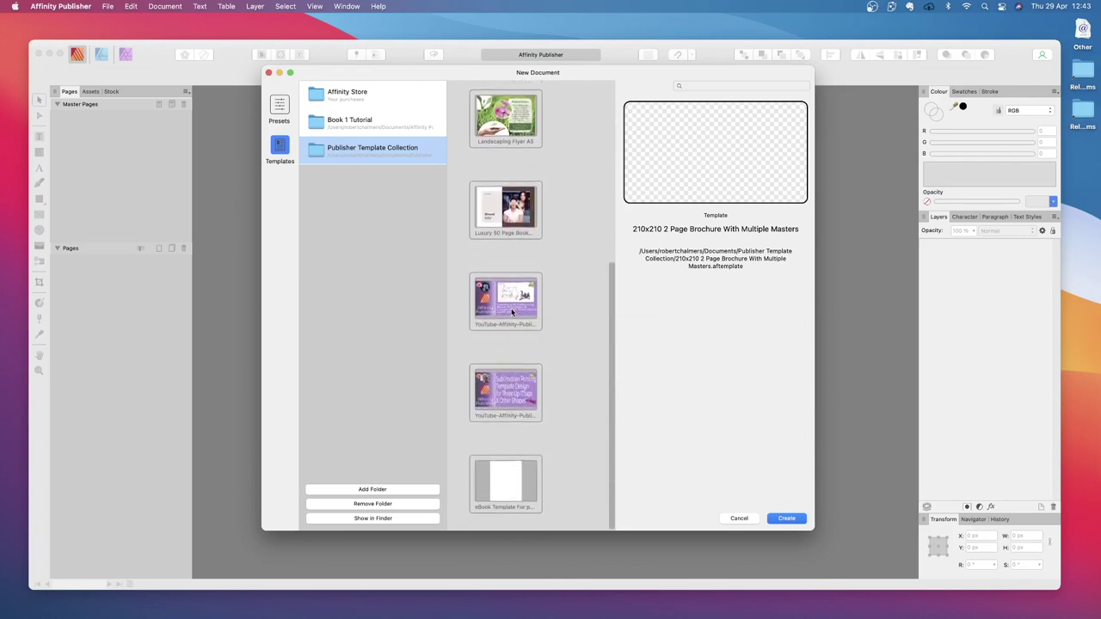
scroll(512, 318, "up", 1)
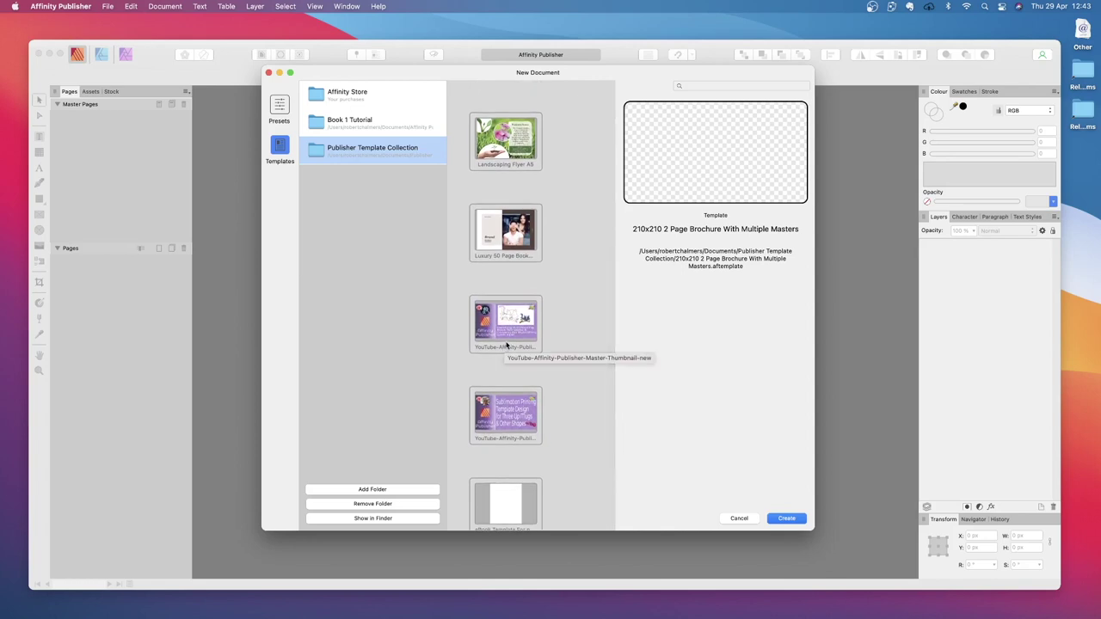
scroll(503, 415, "down", 2)
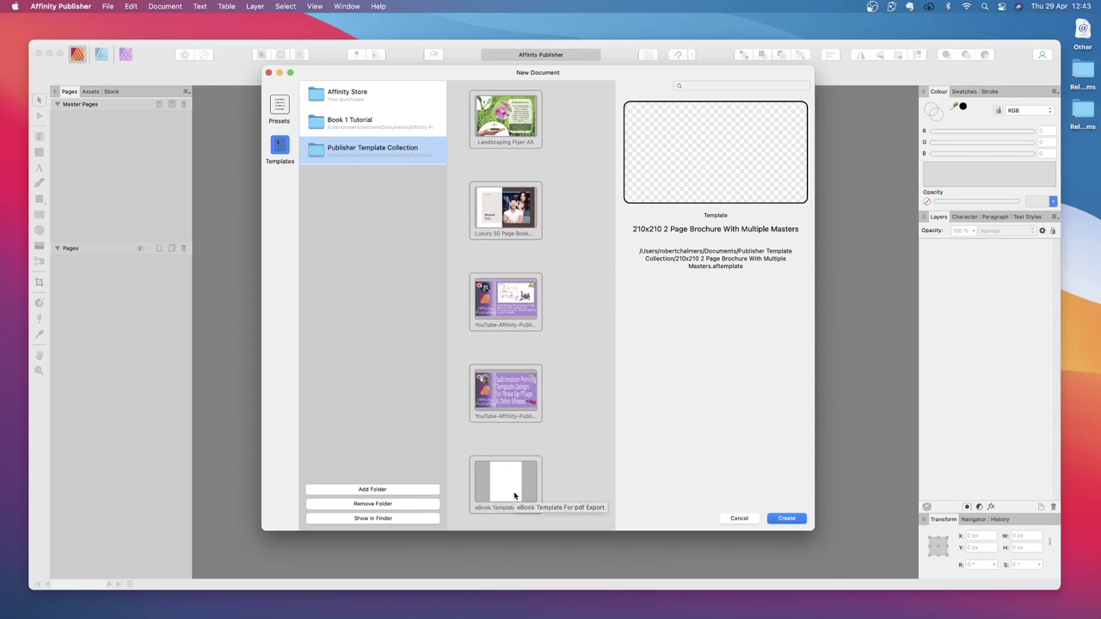
scroll(514, 496, "up", 10)
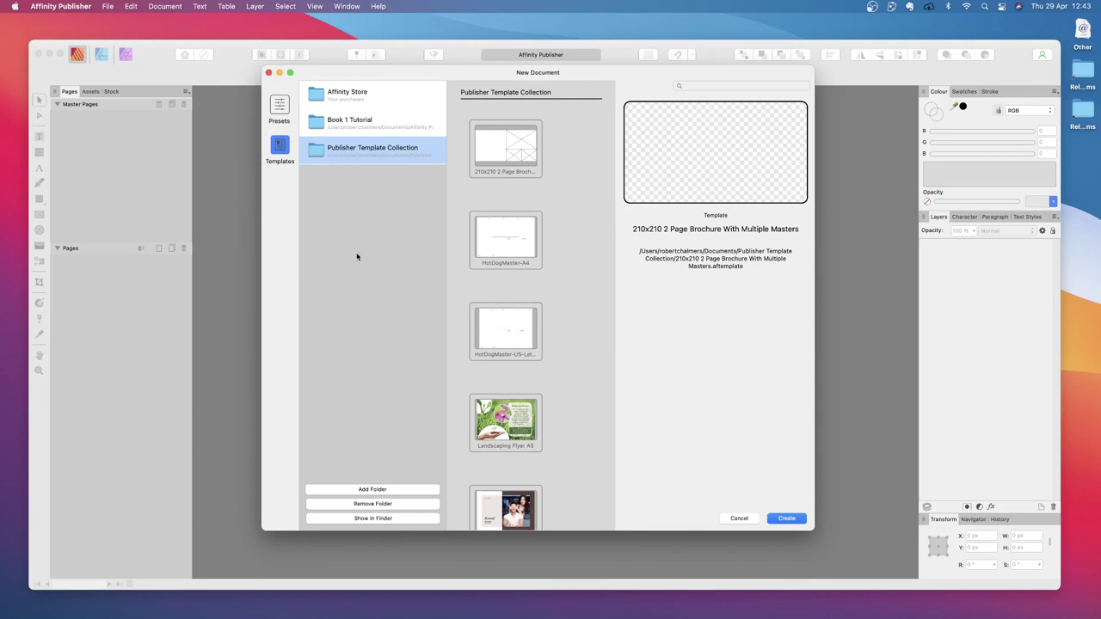
left_click(368, 125)
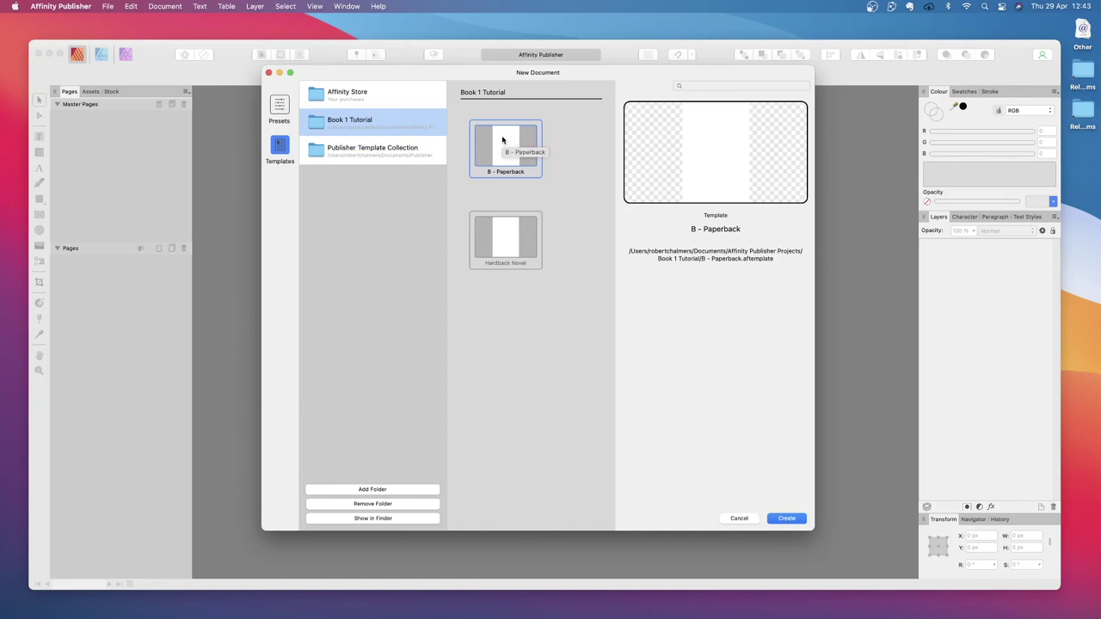
left_click(785, 519)
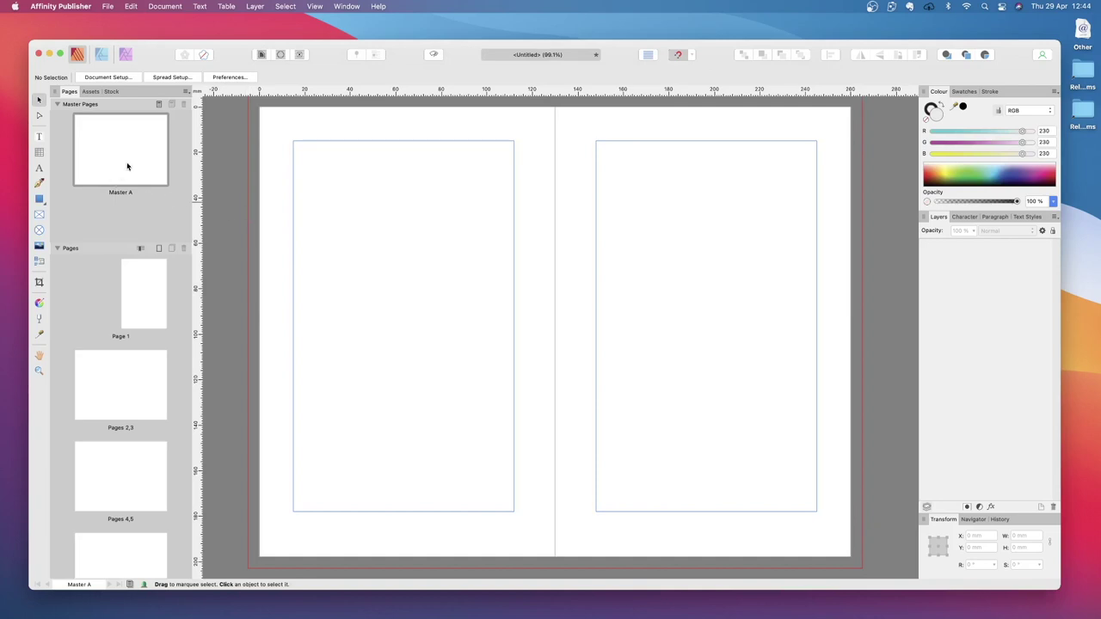
Step: Fit the B - Paperback spread to the view and bring up the File menu
double_click(127, 166)
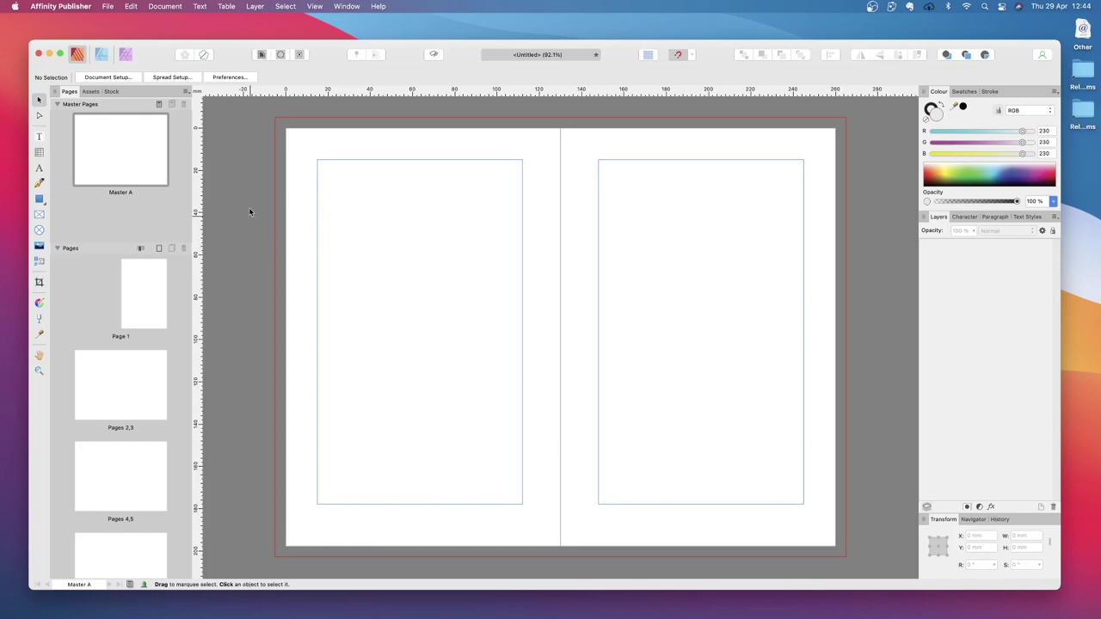
left_click(108, 7)
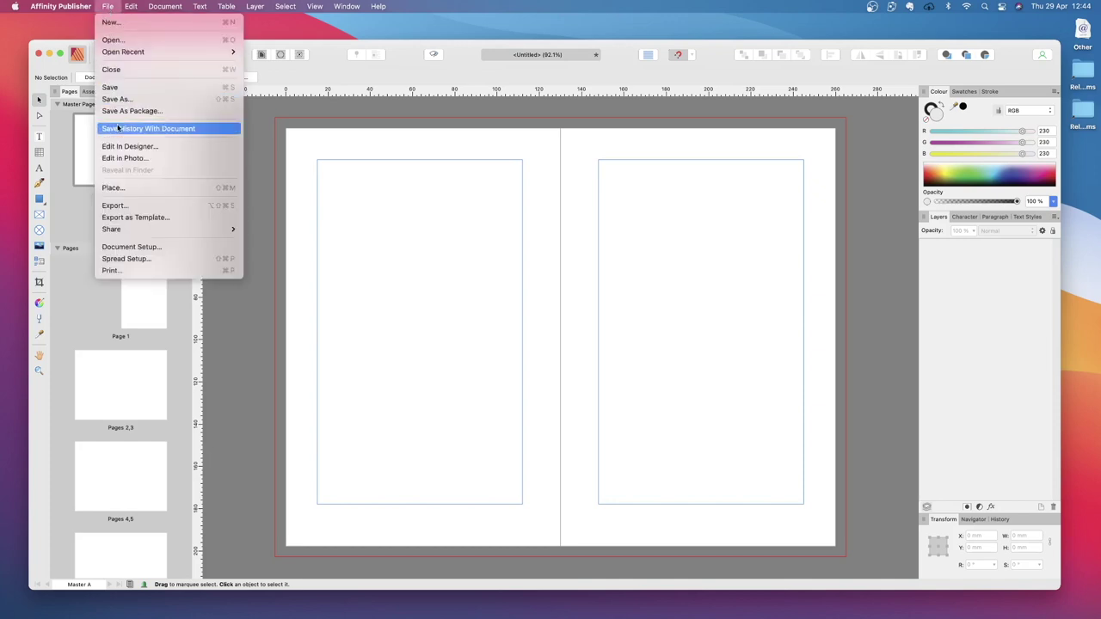
Step: Export the spread as template 'B - Format II' into the Publisher Template Collection folder
left_click(158, 218)
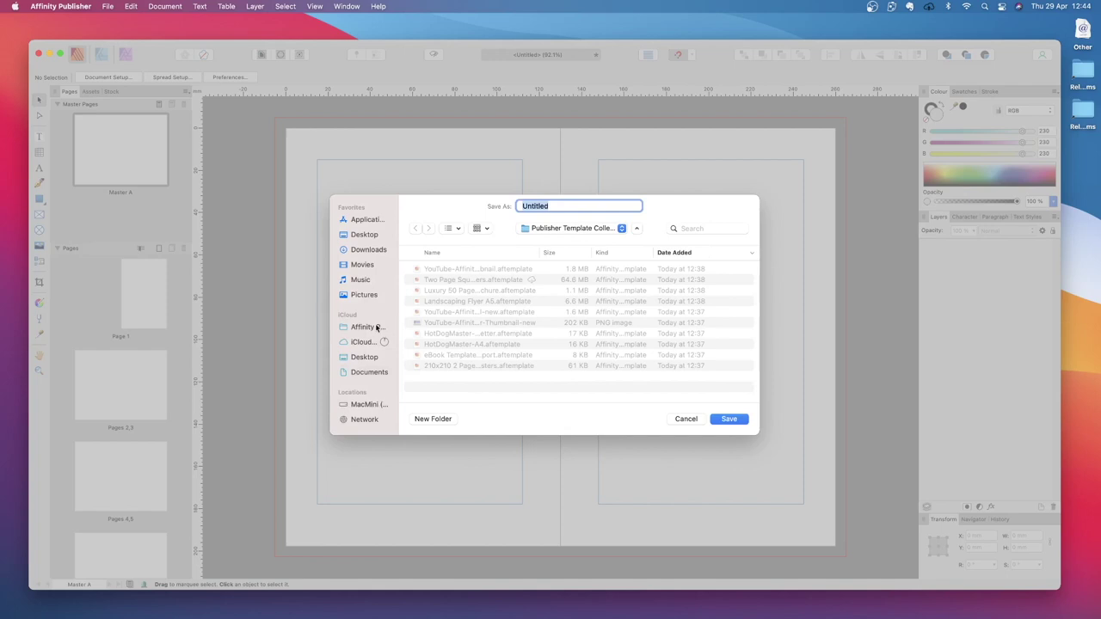
left_click(545, 230)
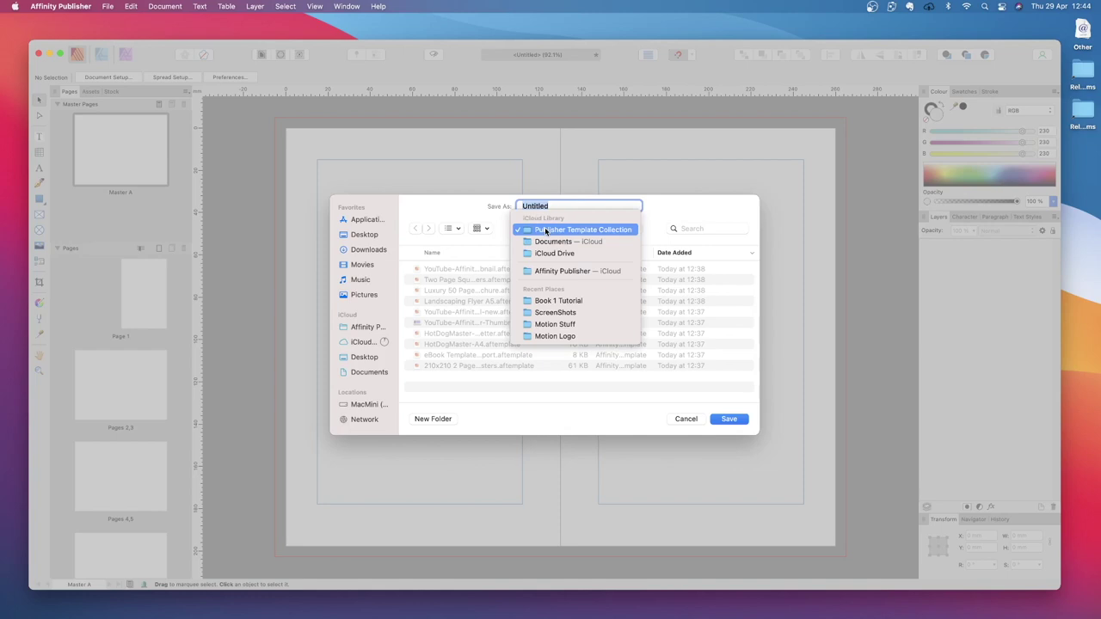
left_click(545, 230)
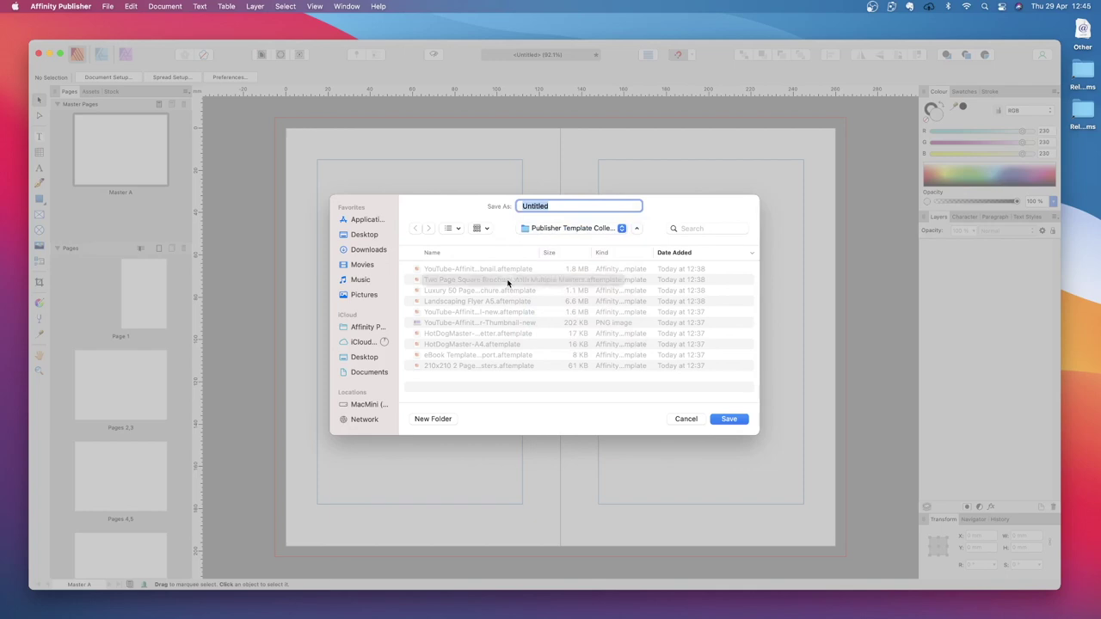
type("B")
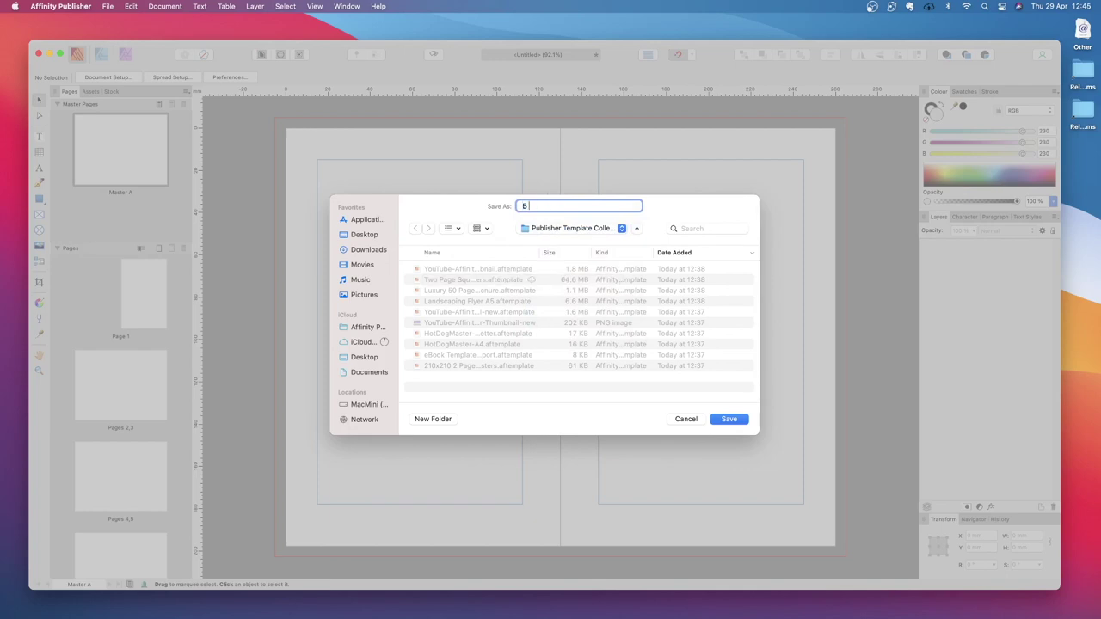
type(" - Format II")
left_click(728, 420)
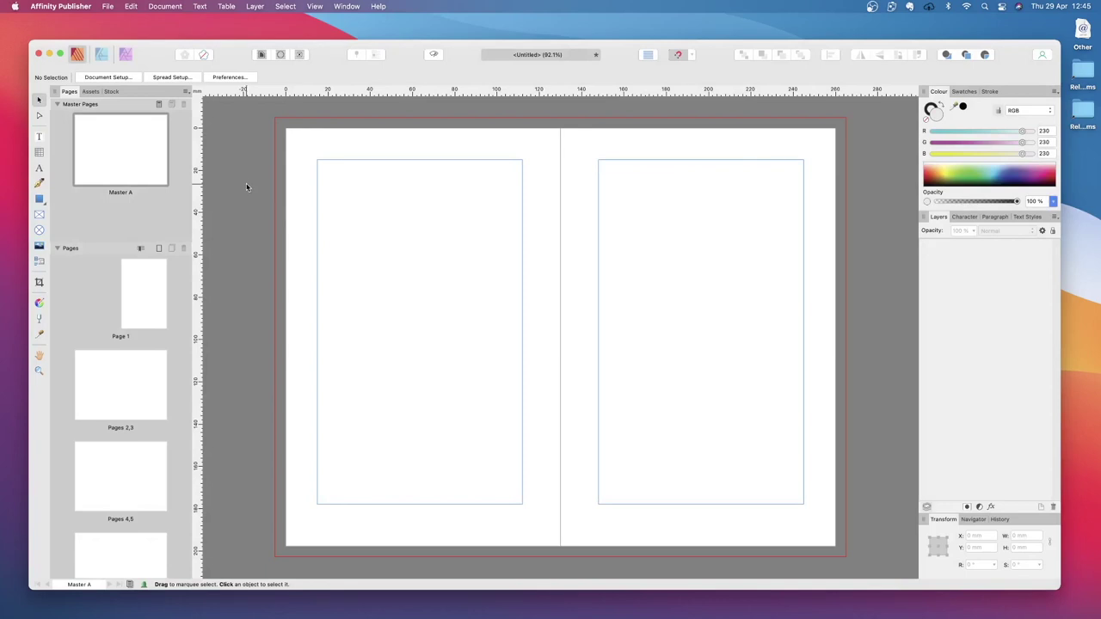
mouse_move(248, 612)
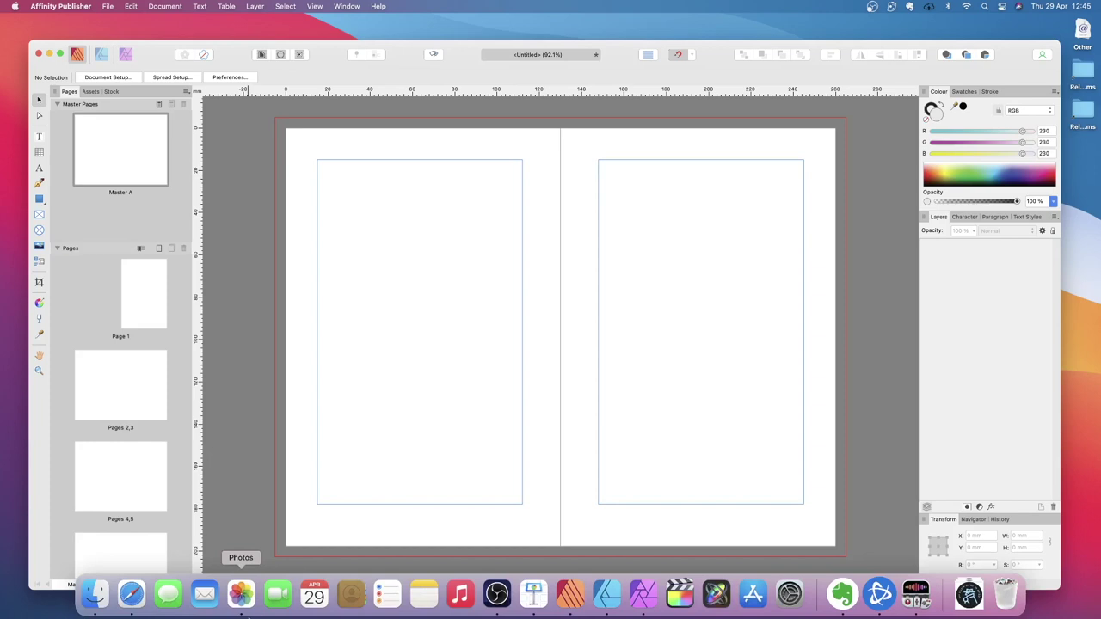
left_click(100, 597)
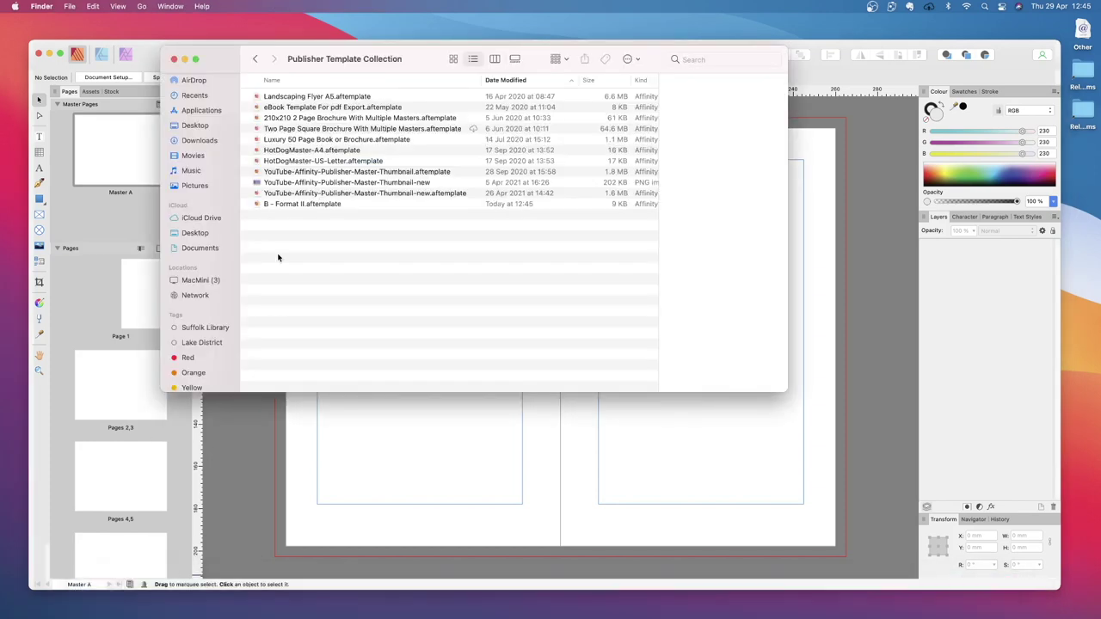
left_click(325, 206)
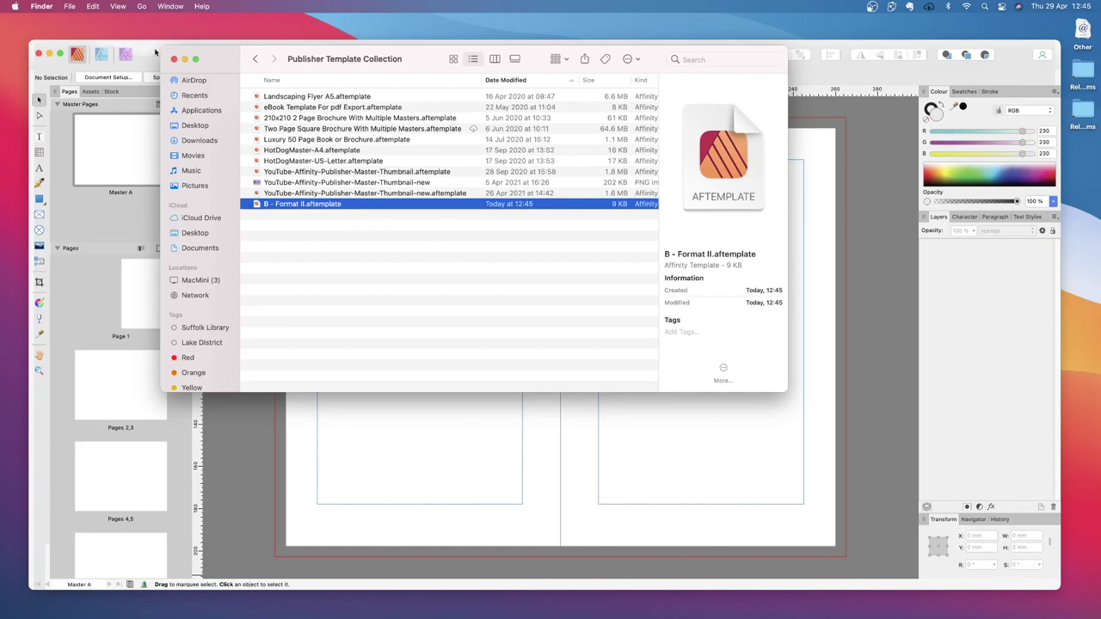
left_click(112, 139)
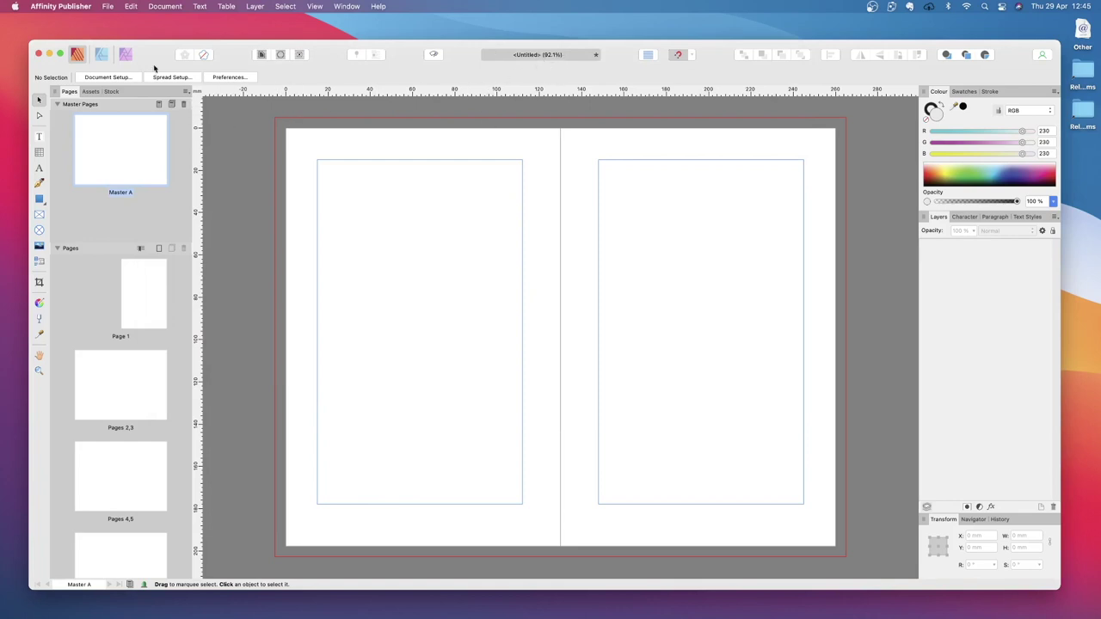
Step: Close the untitled spread document with Don't Save and move the Publisher window slightly higher
left_click(108, 7)
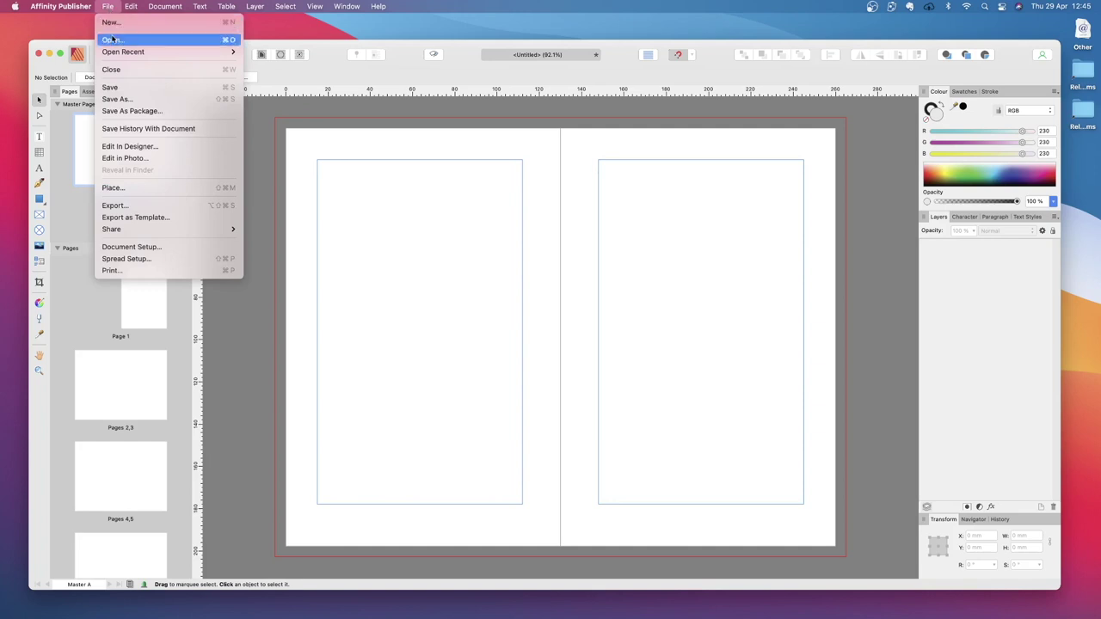
left_click(126, 71)
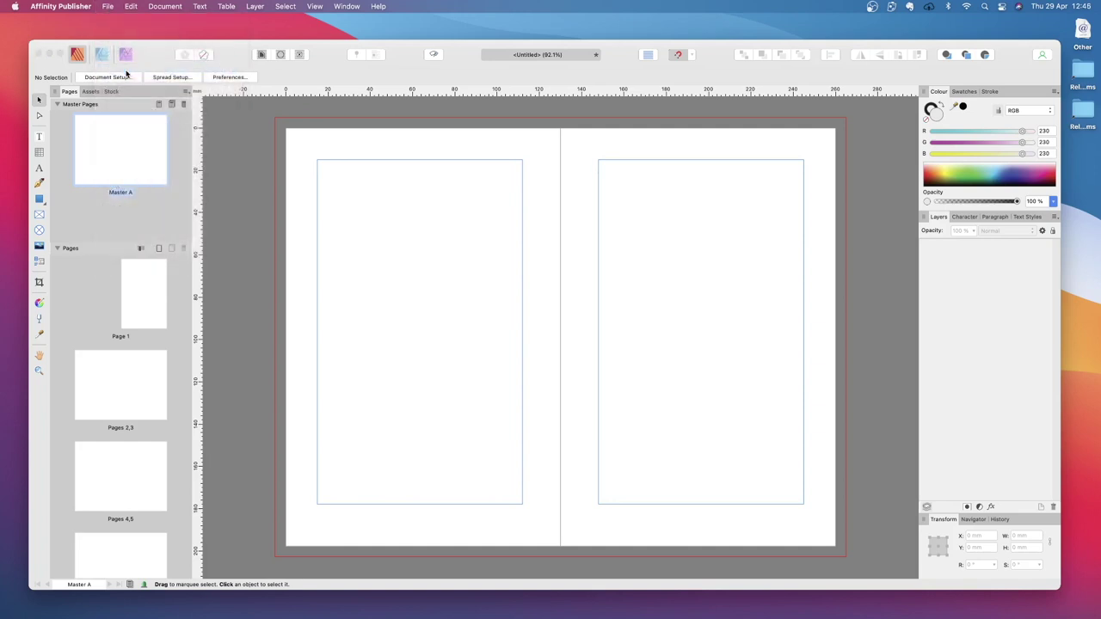
left_click(551, 239)
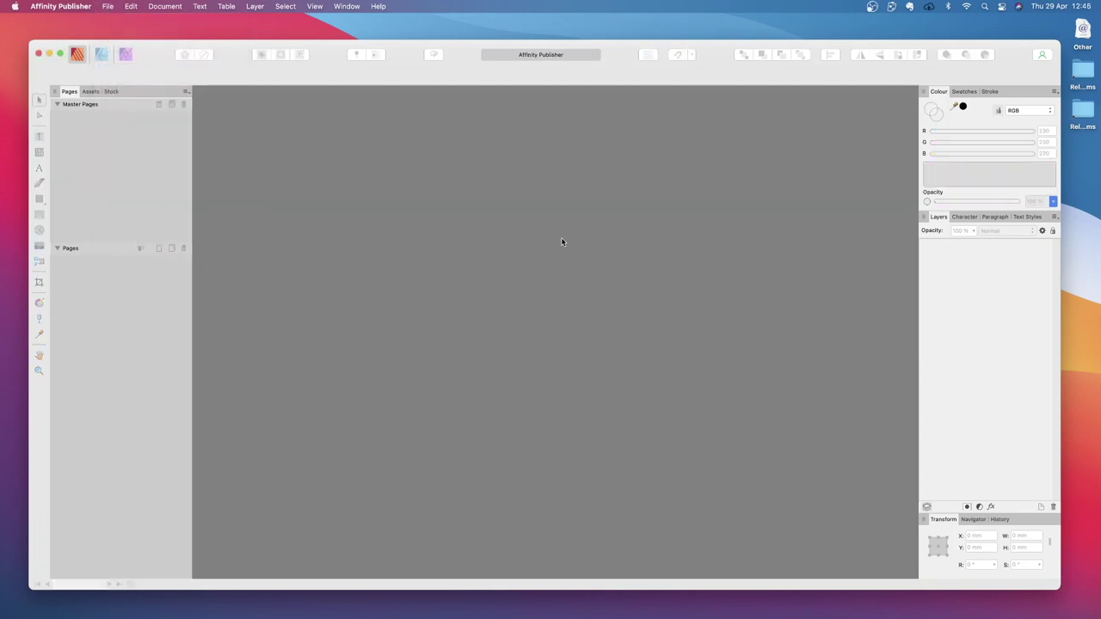
left_click_drag(147, 61, 145, 42)
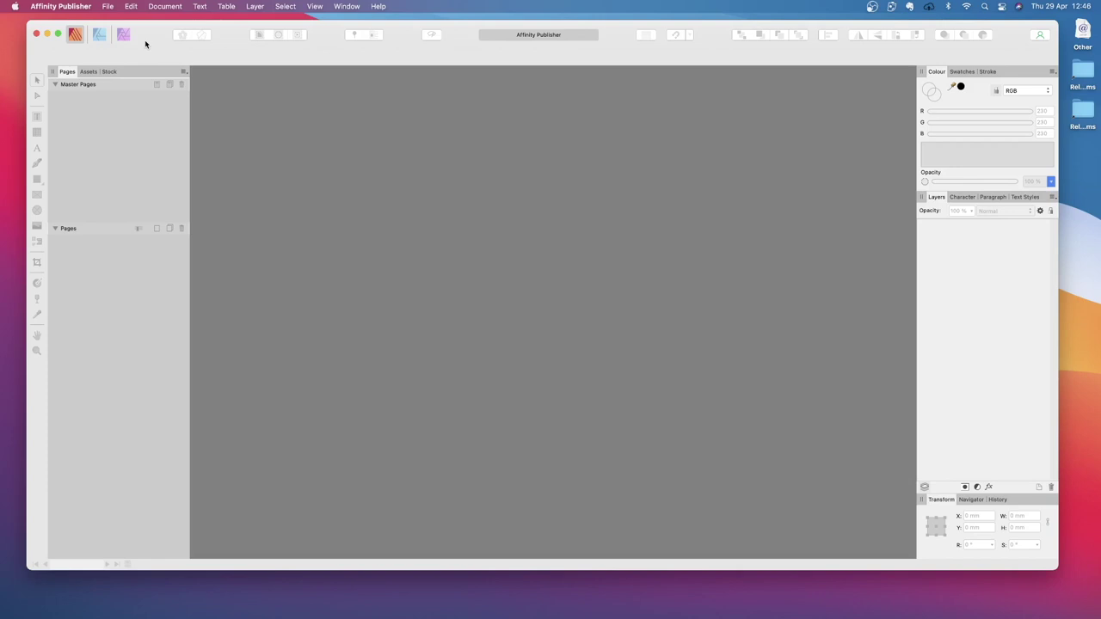
left_click(109, 7)
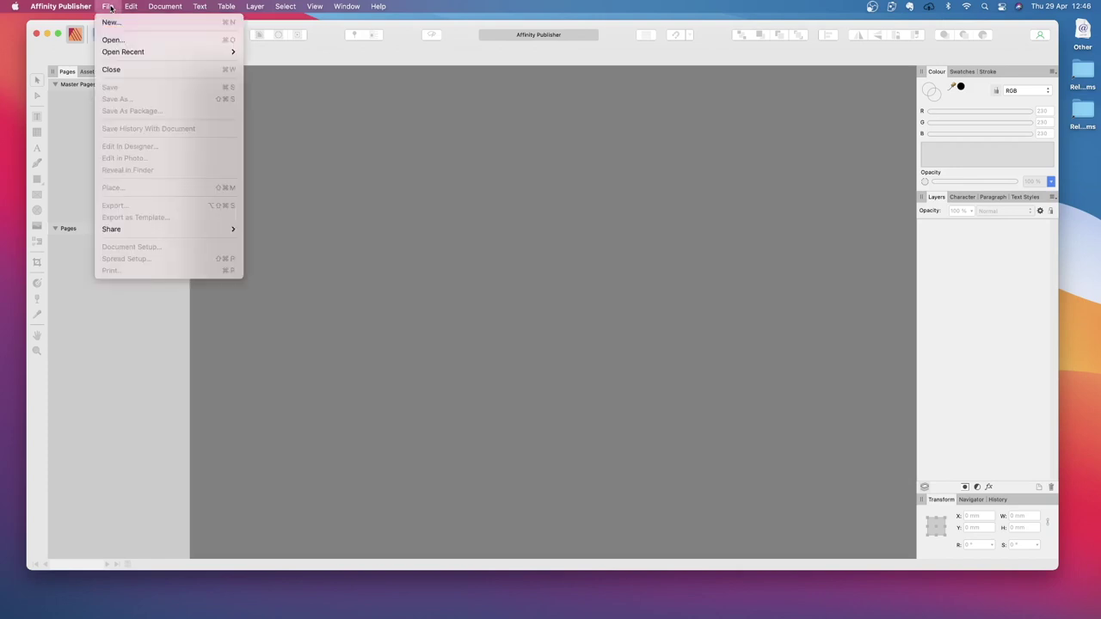
Step: Create a new document from the B - Format II template in Publisher Template Collection
left_click(123, 24)
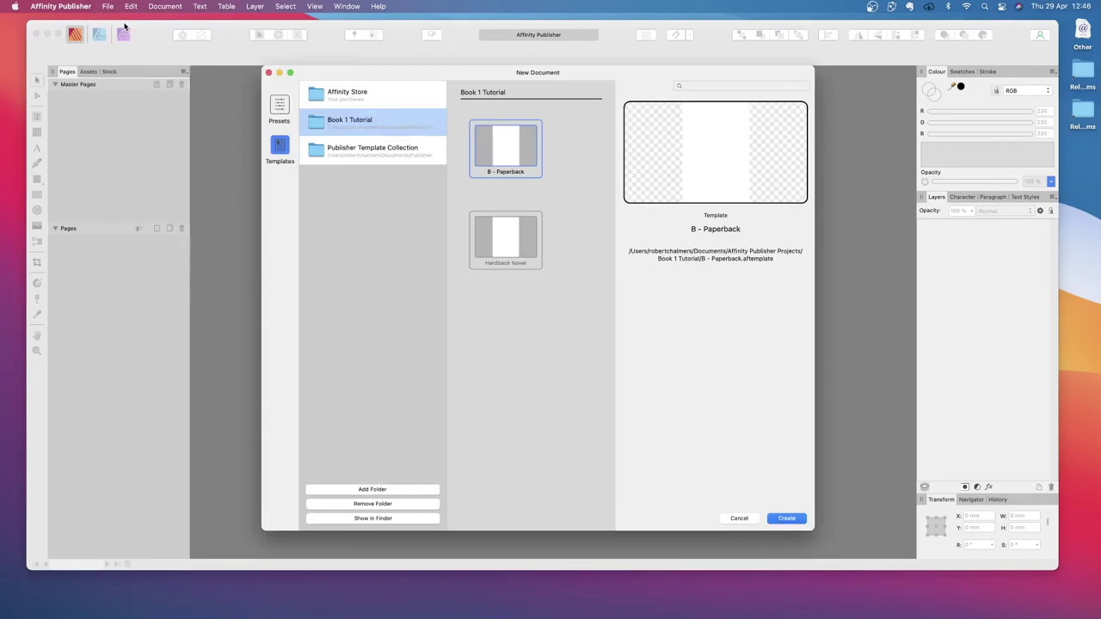
left_click(396, 159)
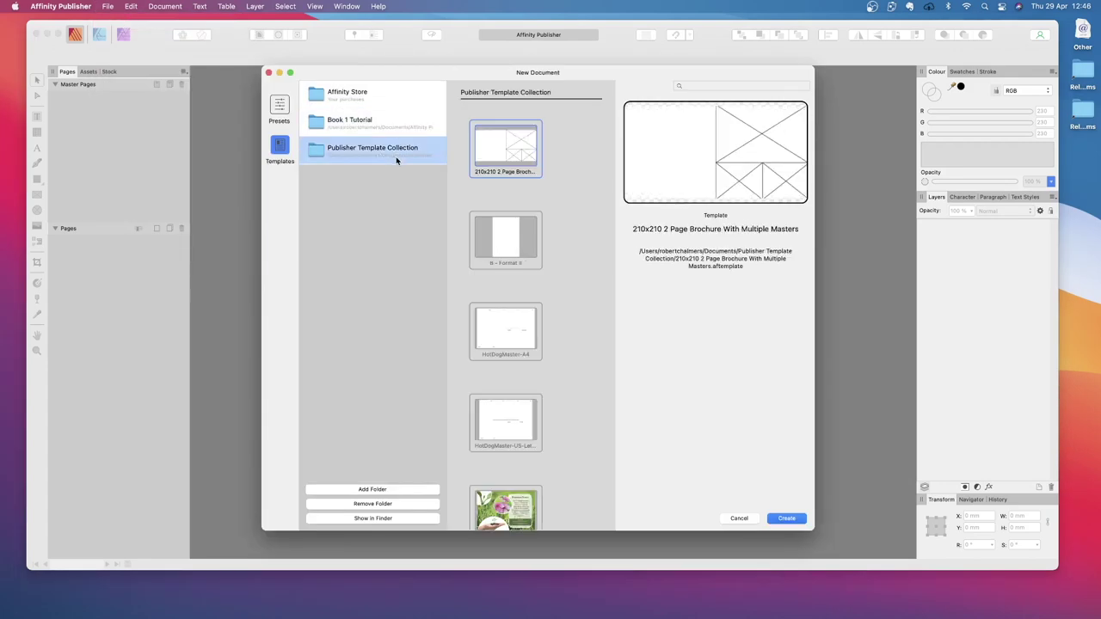
scroll(576, 214, "down", 10)
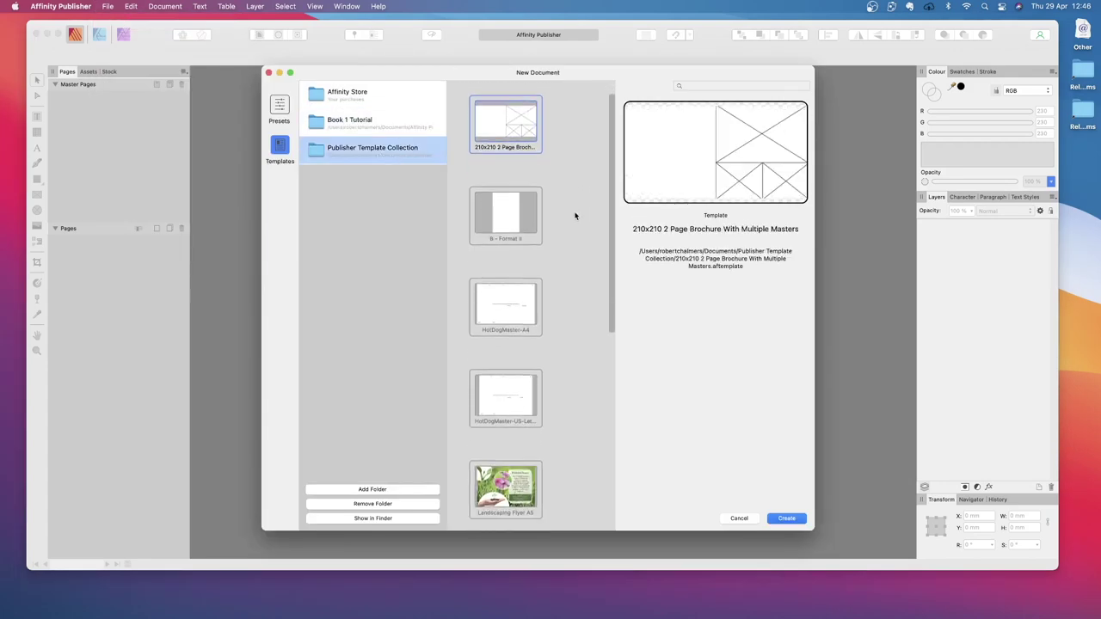
scroll(576, 216, "up", 2)
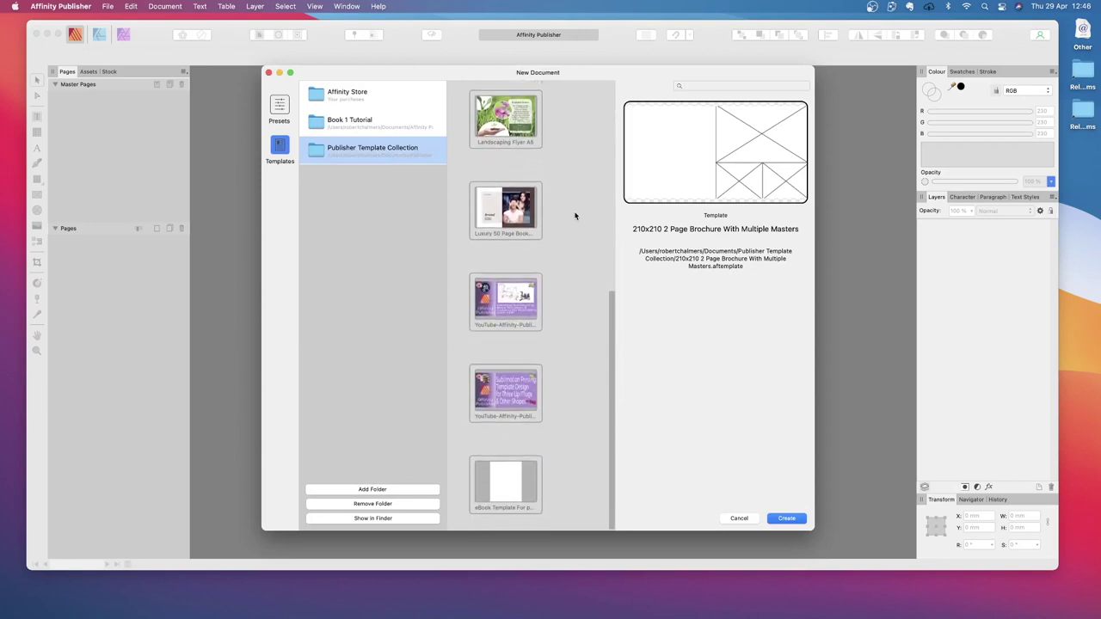
scroll(575, 216, "up", 1)
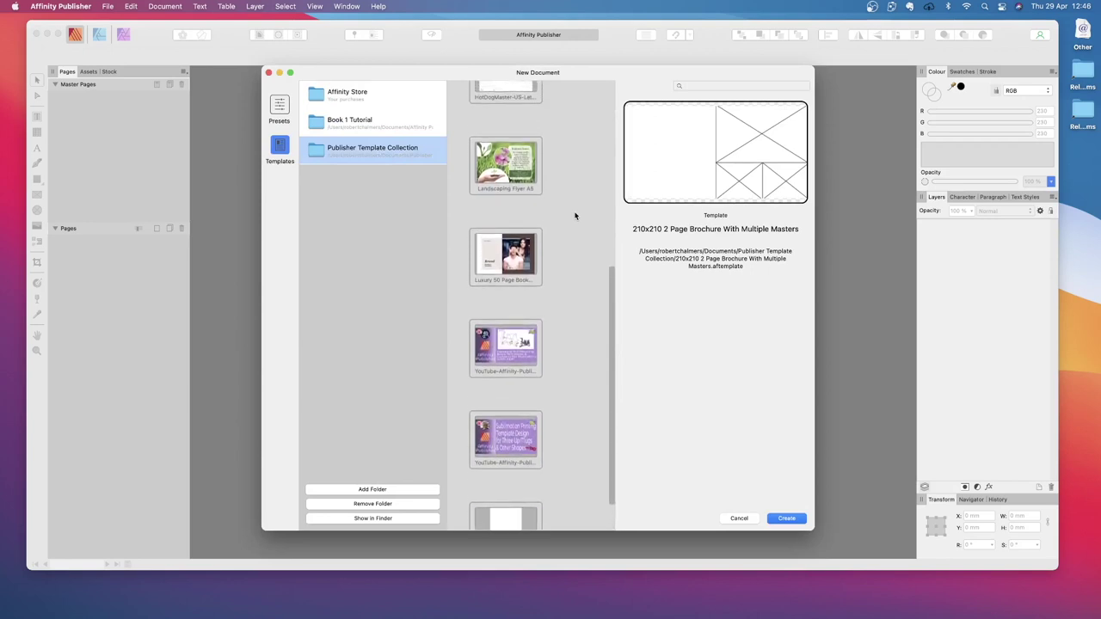
scroll(576, 216, "up", 6)
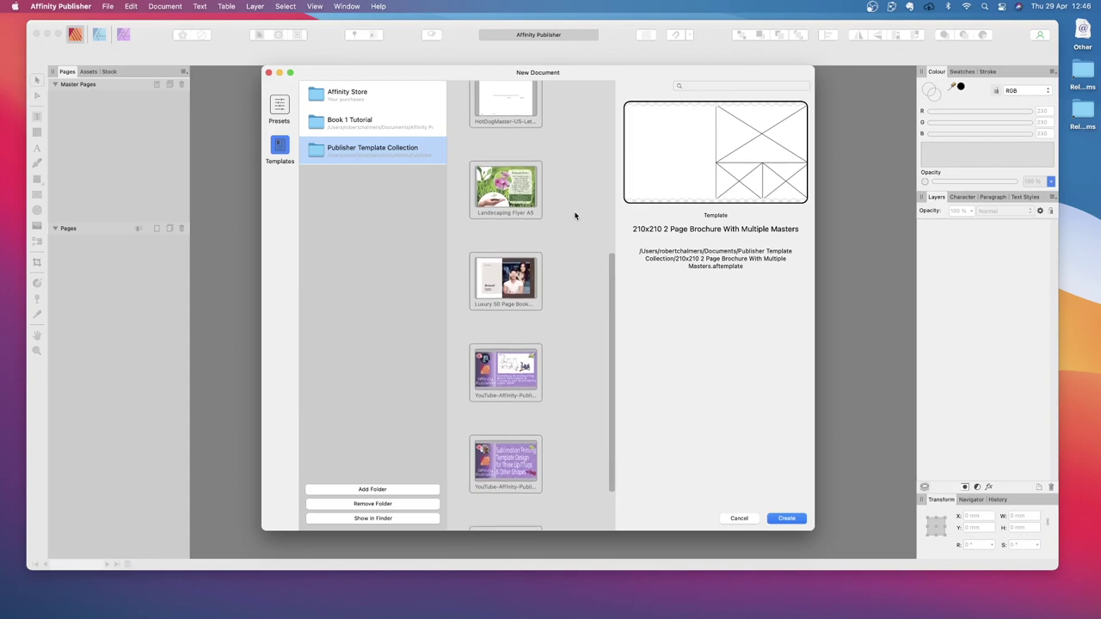
scroll(575, 216, "up", 8)
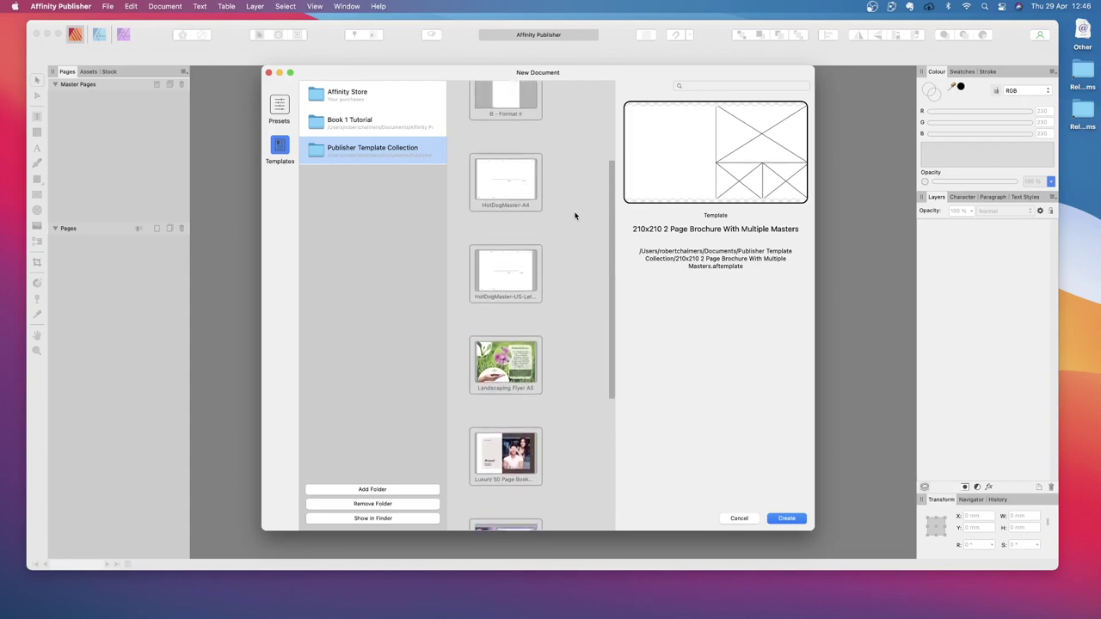
scroll(575, 216, "up", 2)
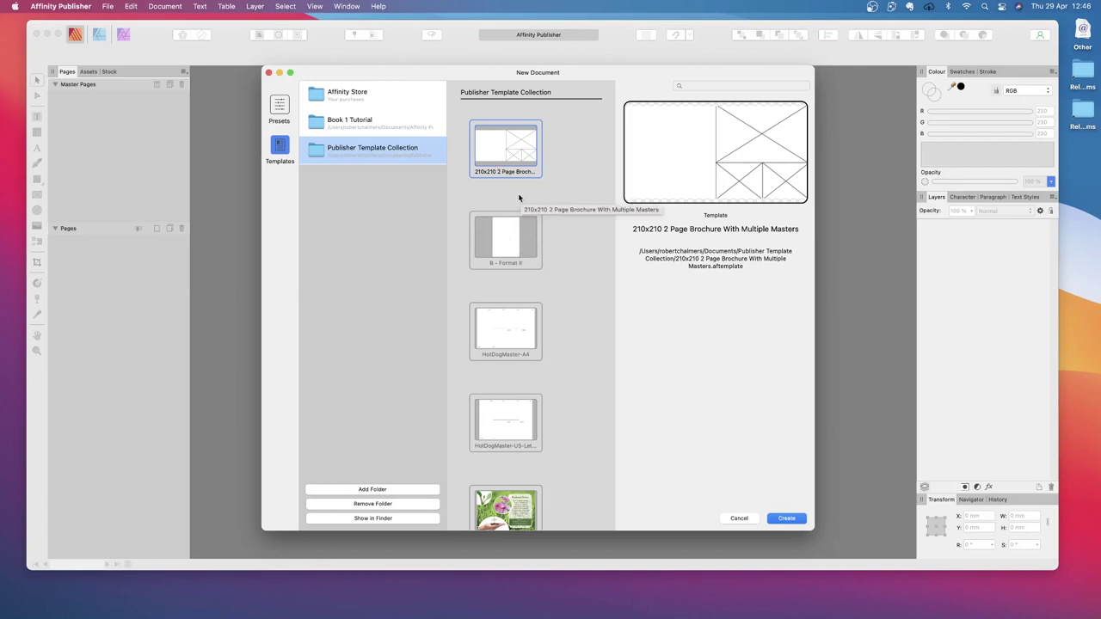
left_click(505, 247)
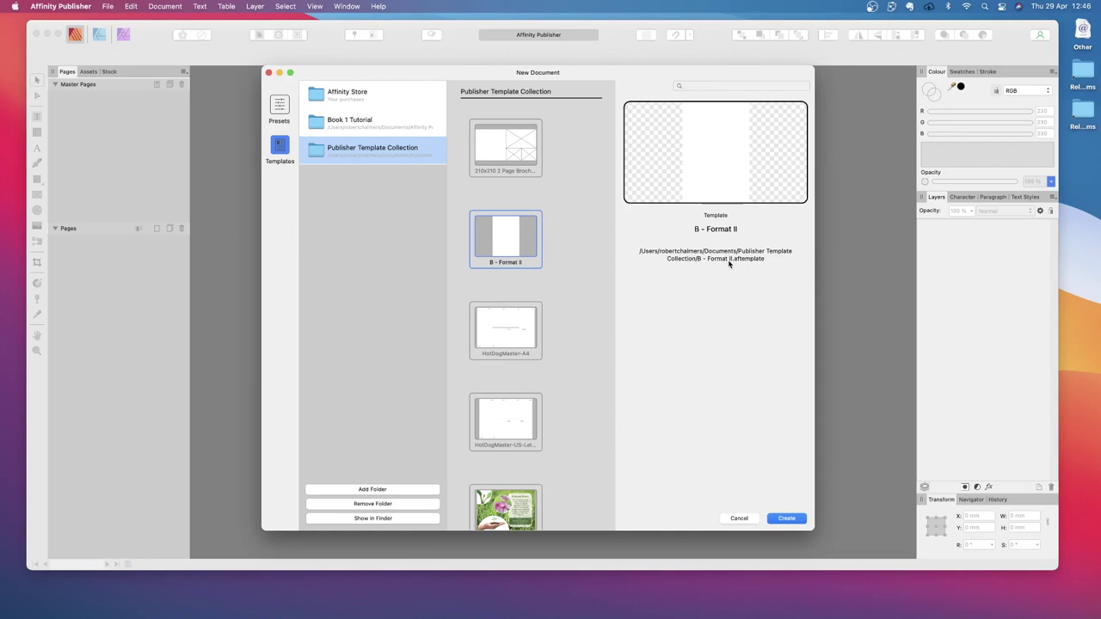
left_click(786, 518)
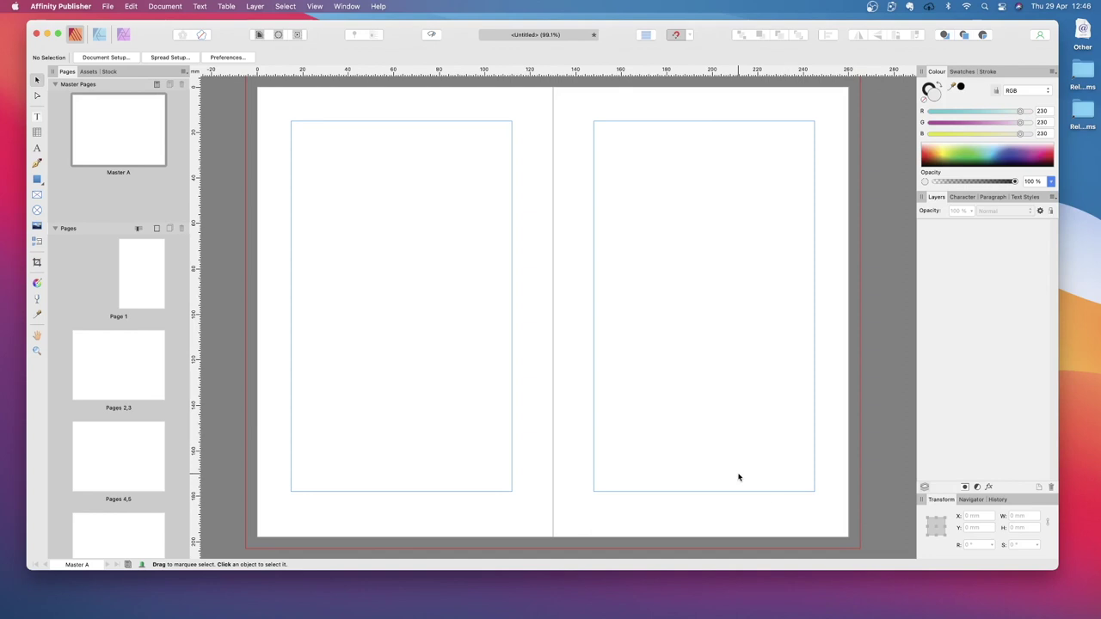
Step: Check Page 1 against the Master A spread, returning to Master A with the File menu open
left_click(117, 130)
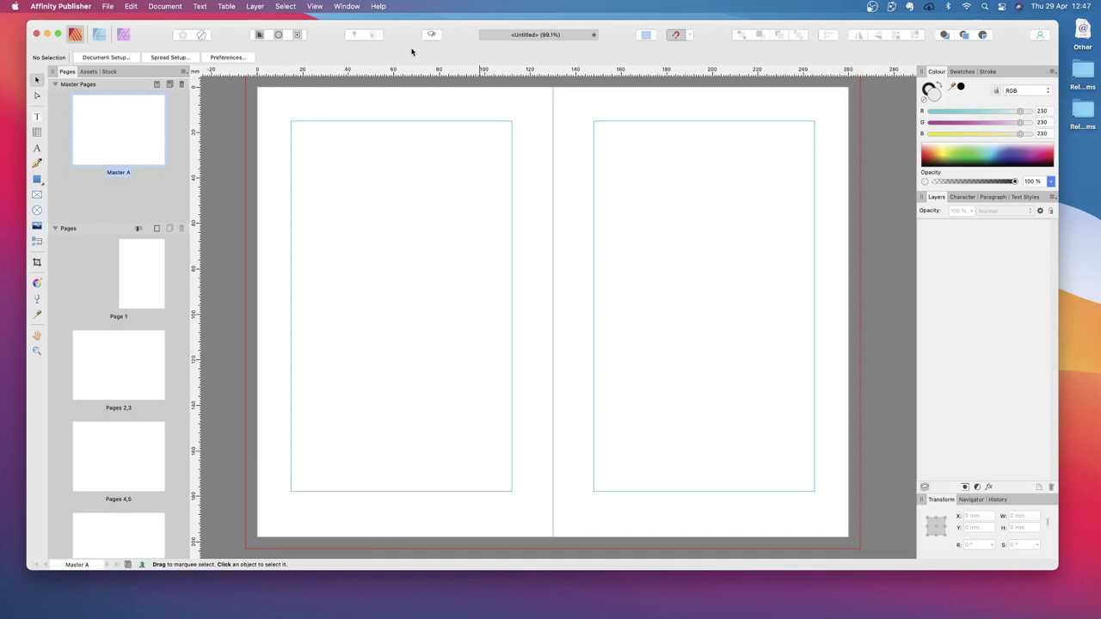
double_click(146, 281)
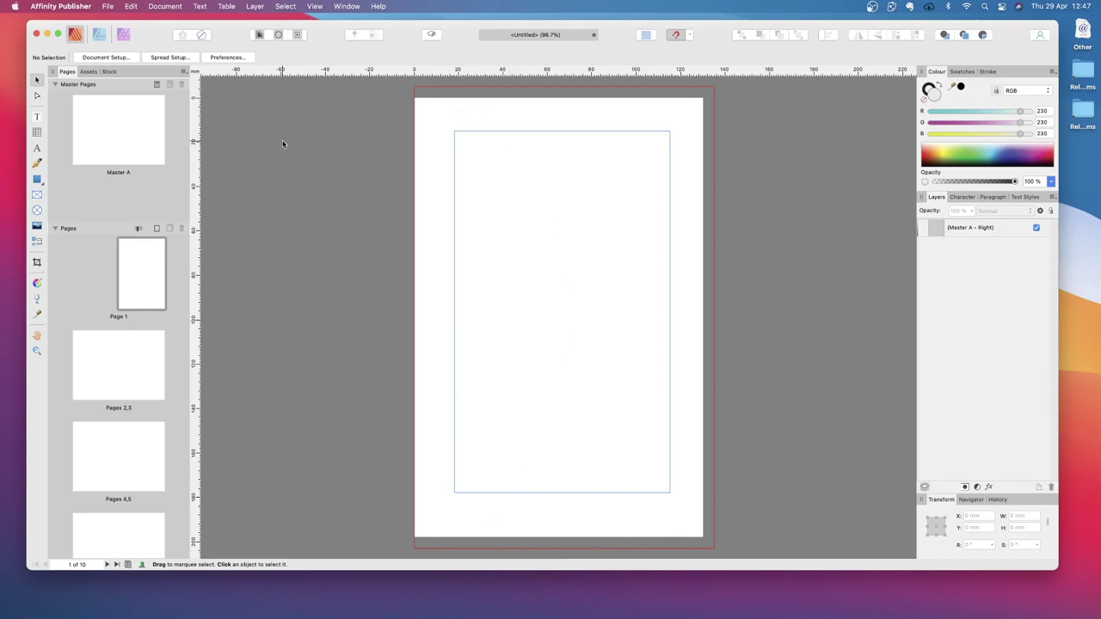
double_click(126, 142)
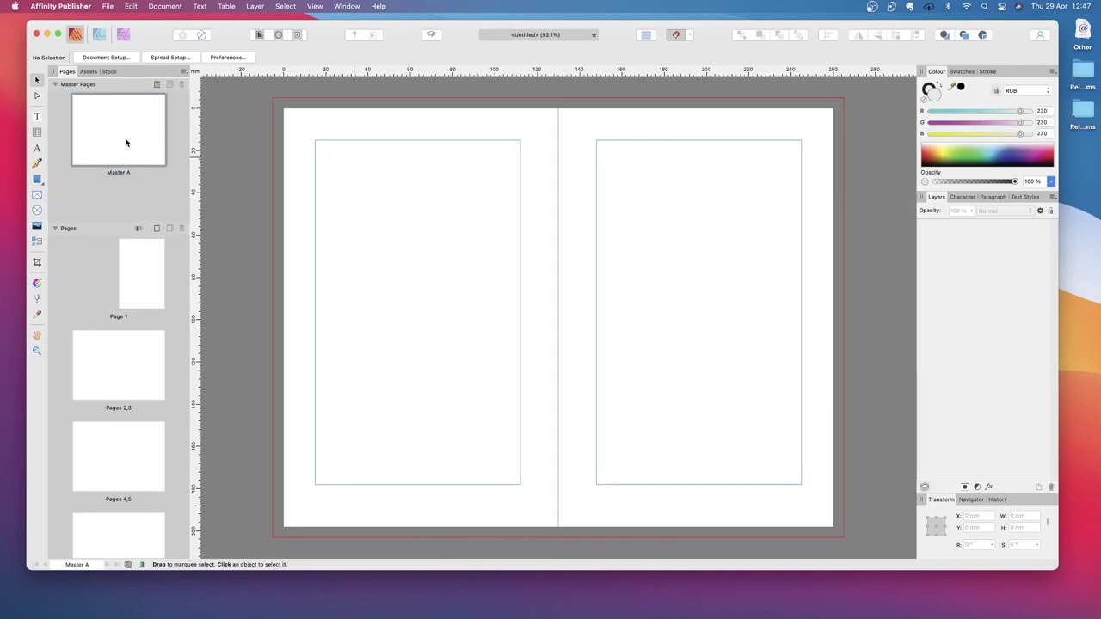
left_click(110, 7)
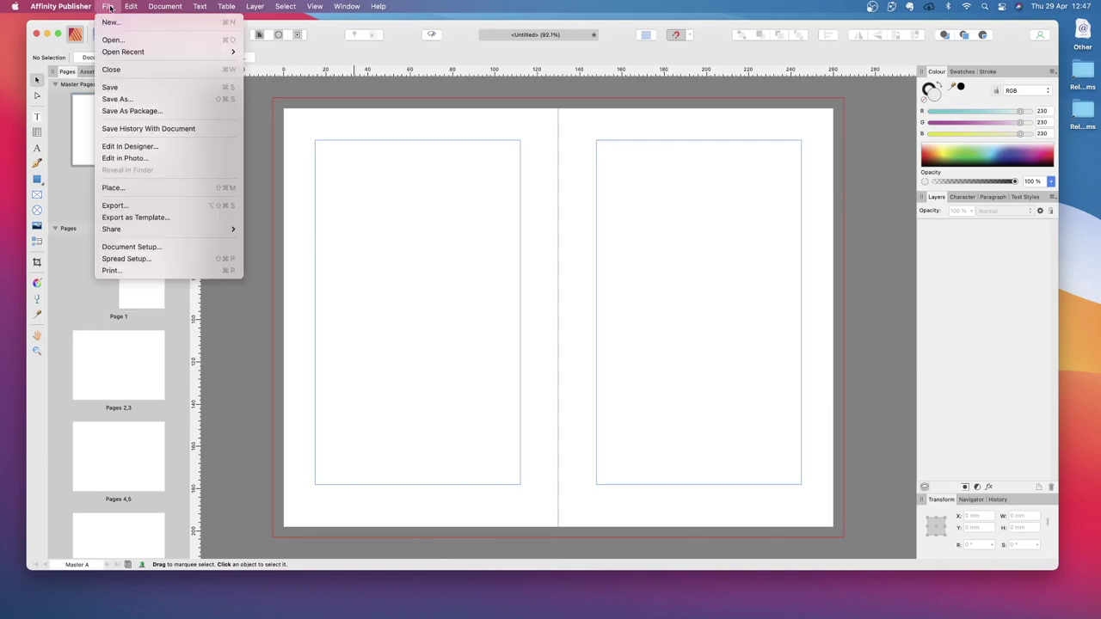
Step: Close the B - Format II spread document, discarding its unsaved changes
left_click(121, 71)
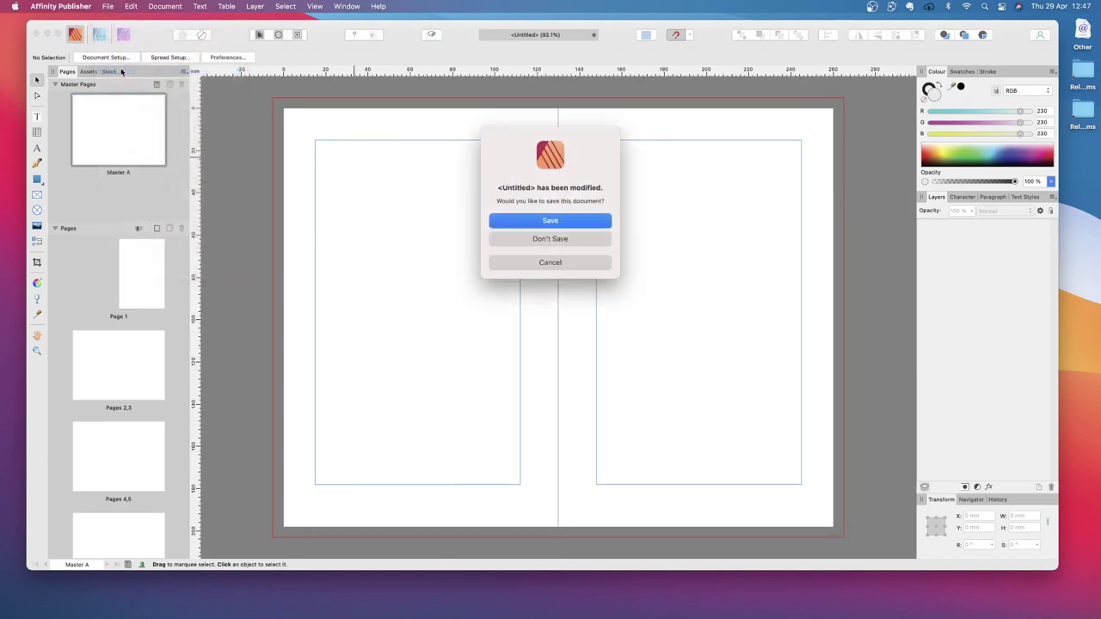
left_click(590, 246)
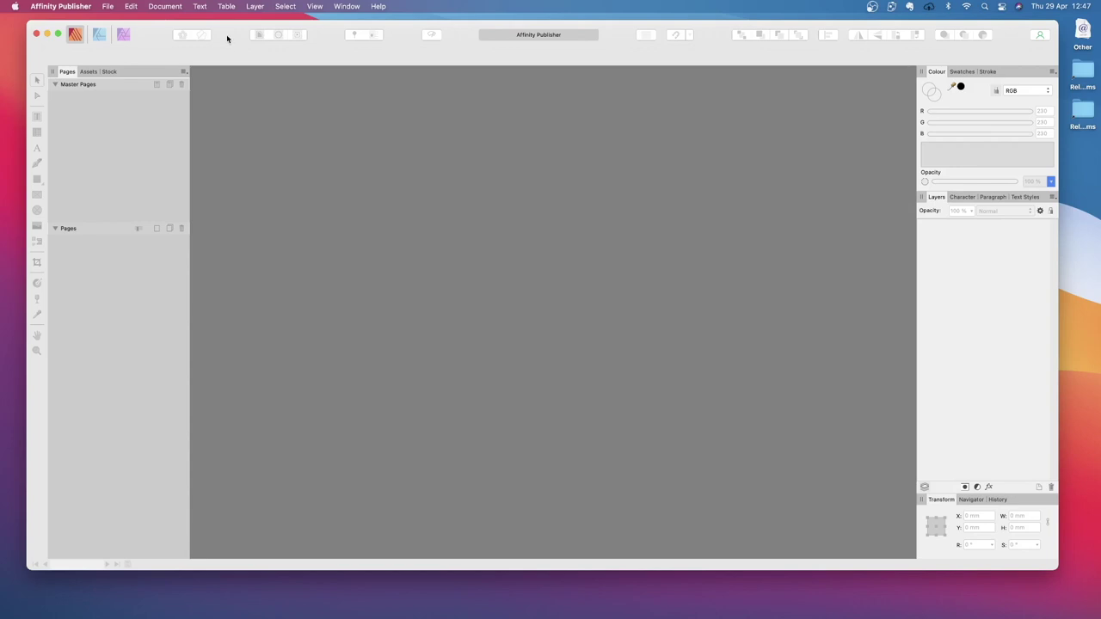
Step: In Finder, check B - Format II.aftemplate in Publisher Template Collection, then show iCloud Drive
mouse_move(324, 616)
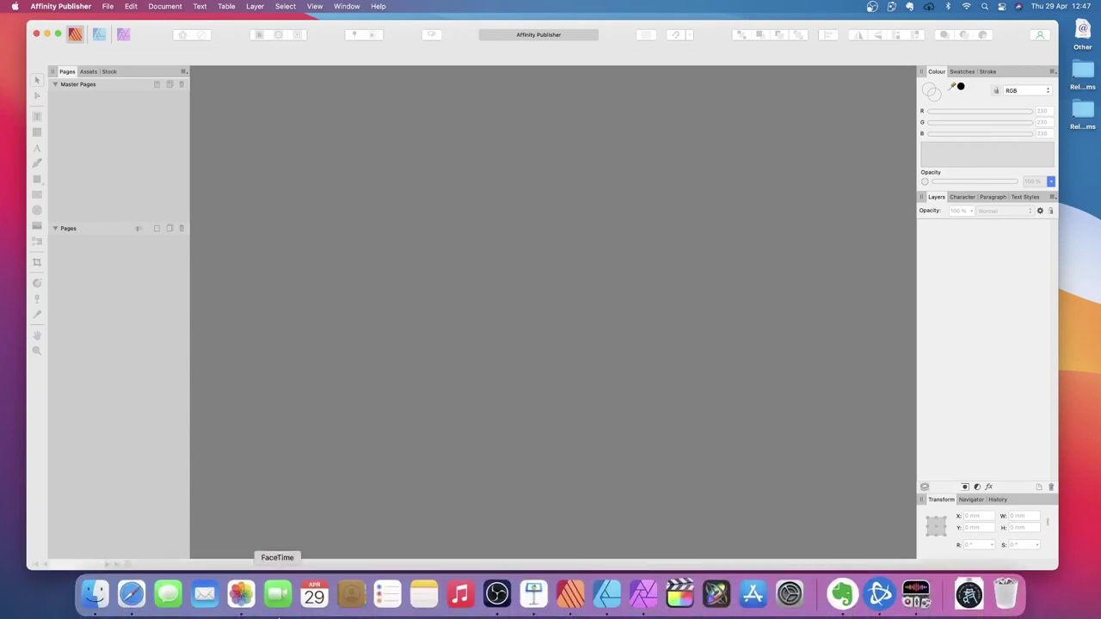
left_click(96, 594)
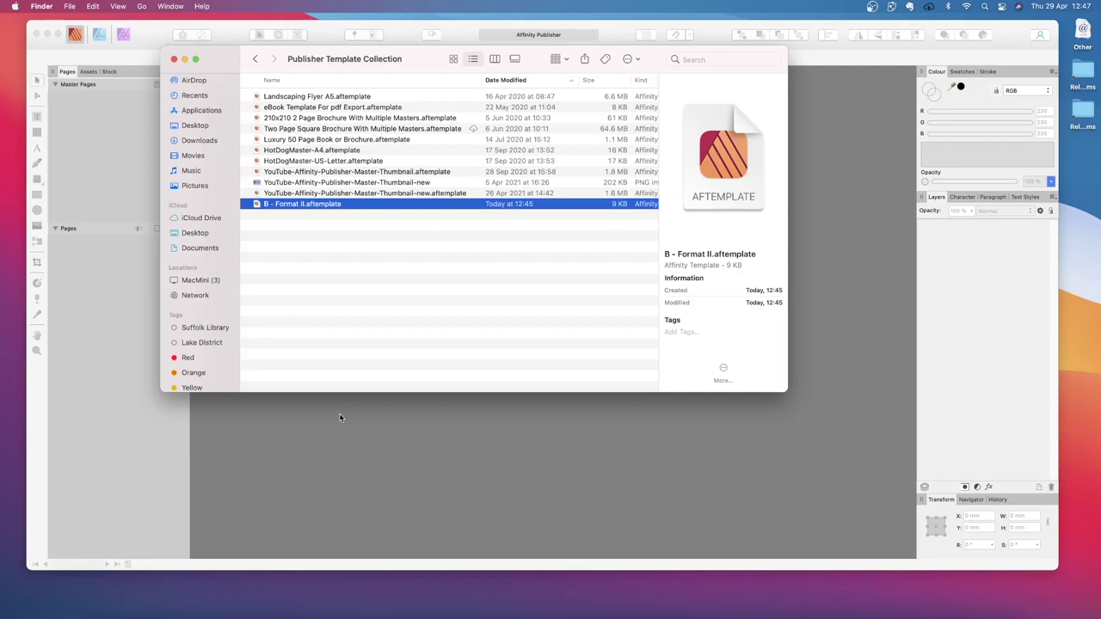
left_click(255, 60)
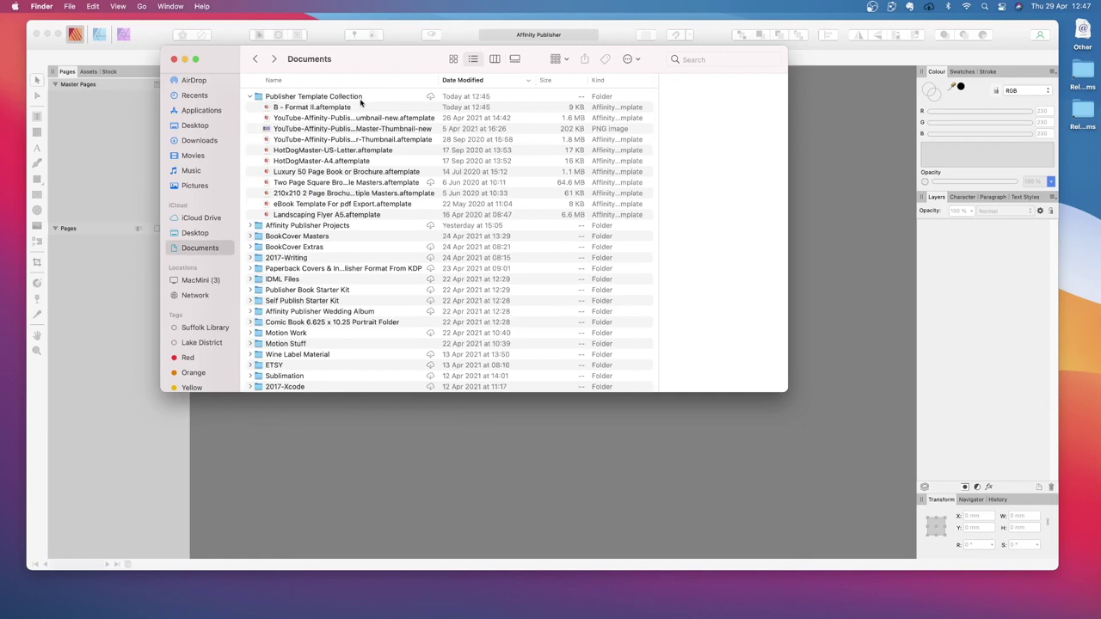
scroll(360, 102, "down", 1)
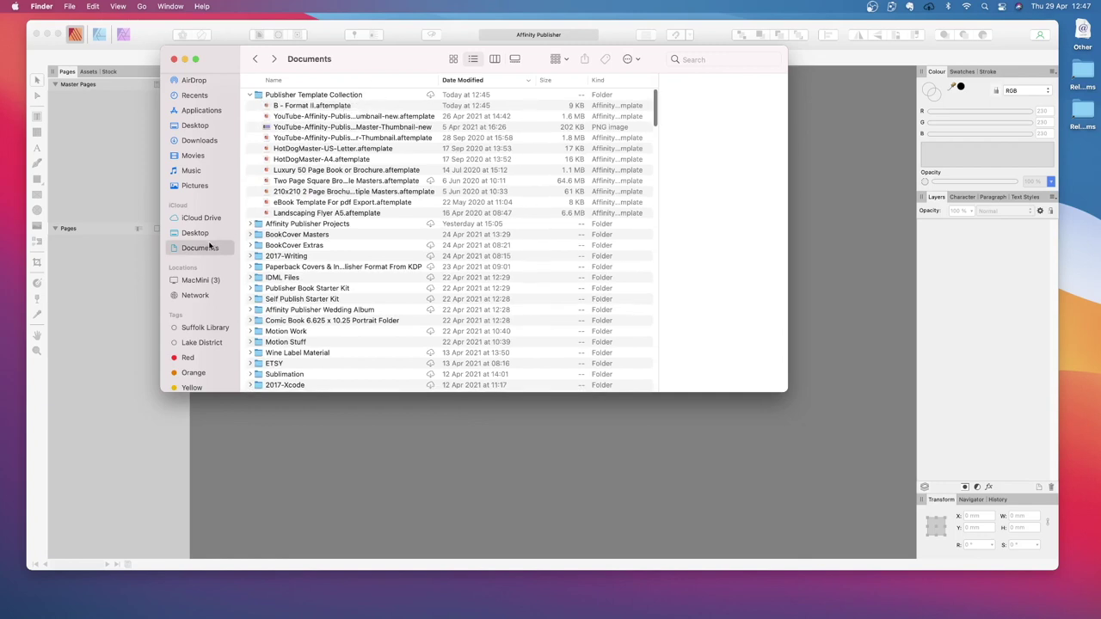
scroll(206, 248, "down", 1)
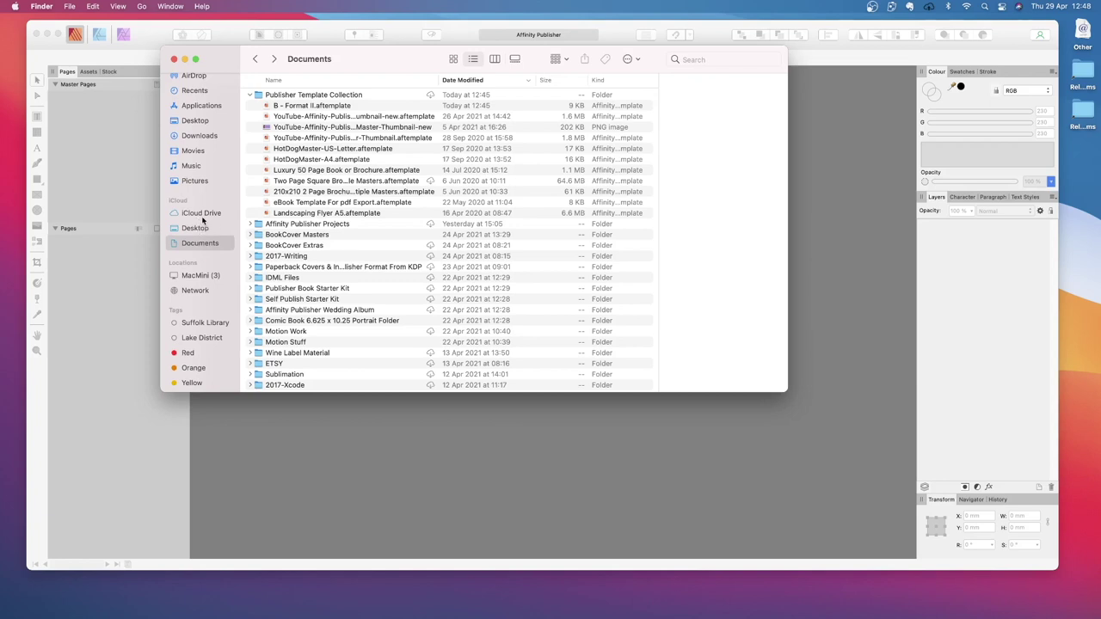
left_click(203, 214)
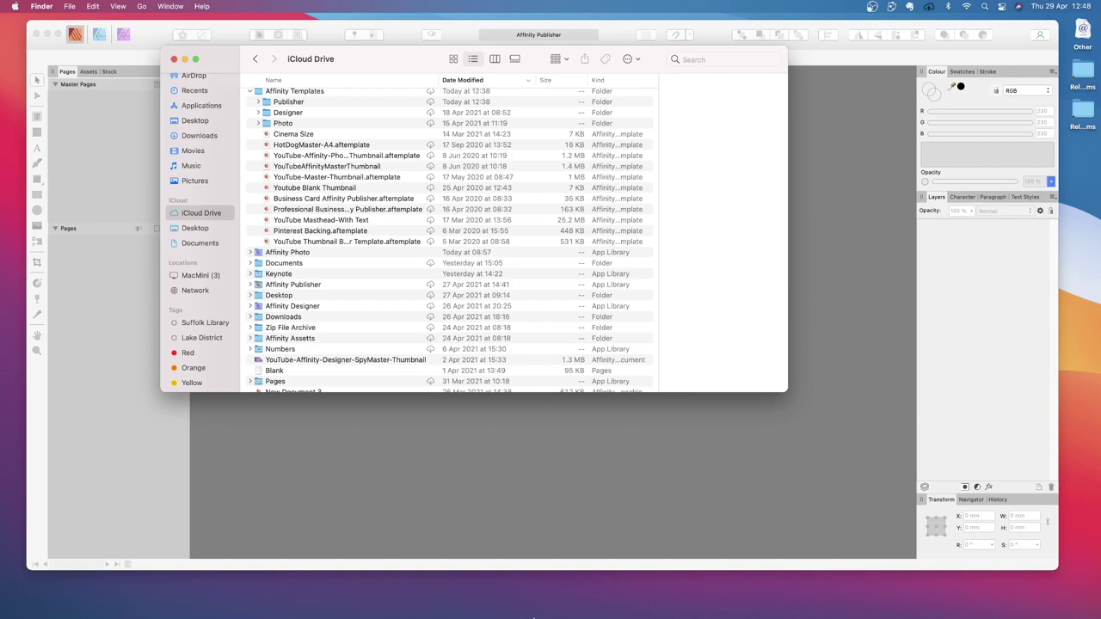
Step: Collapse Affinity Templates and return to Documents, where B - Format II.aftemplate shows at 9 KB
mouse_move(533, 598)
left_click(251, 91)
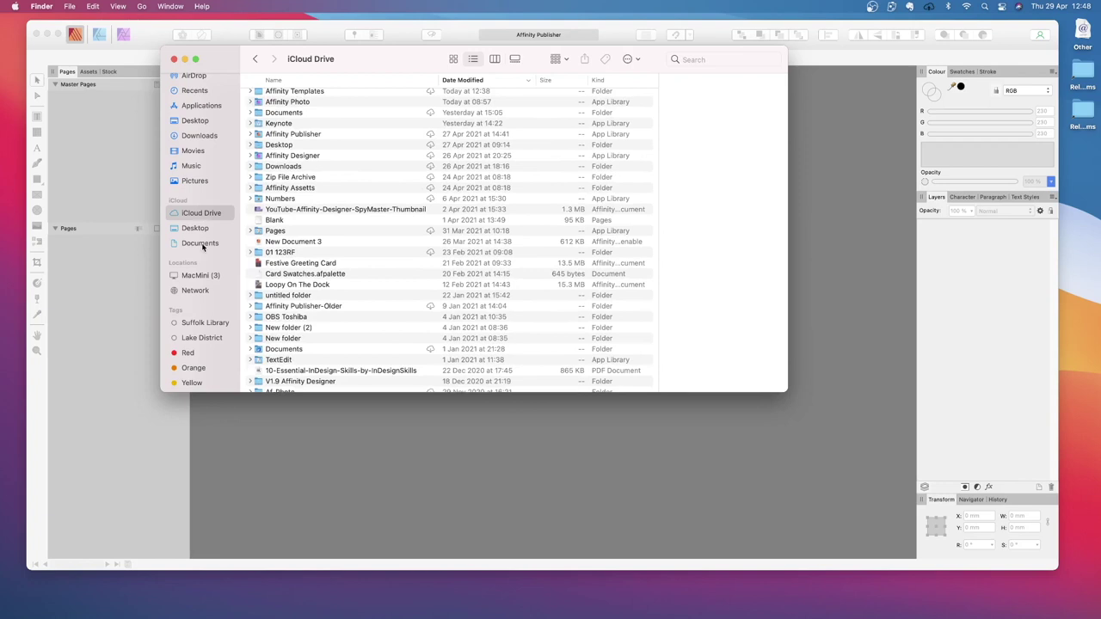
scroll(380, 196, "down", 2)
scroll(380, 196, "up", 3)
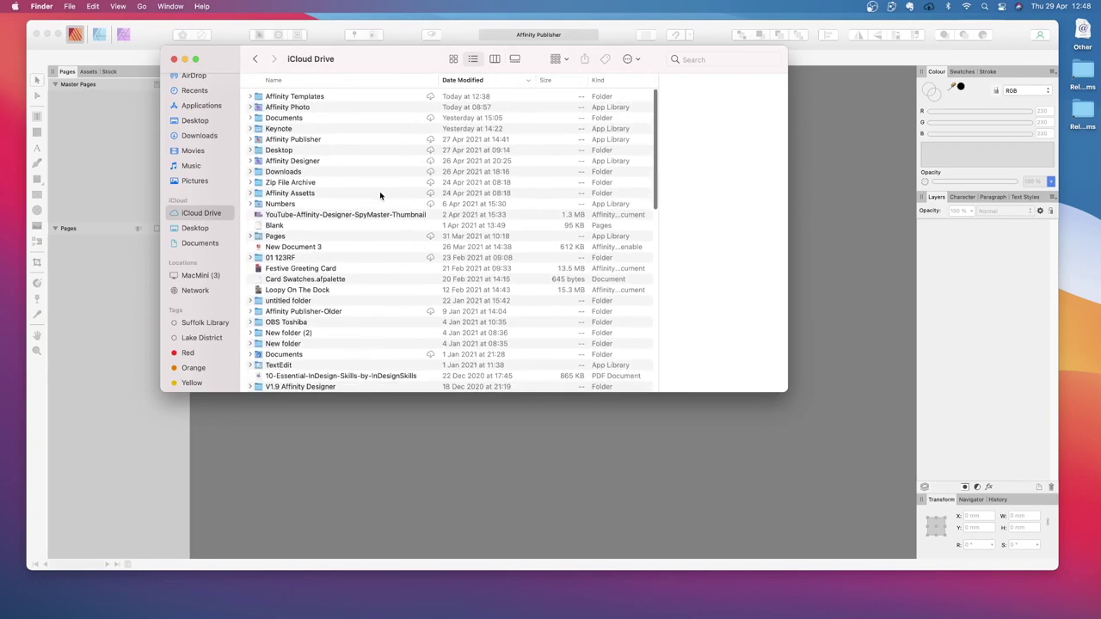
left_click(200, 245)
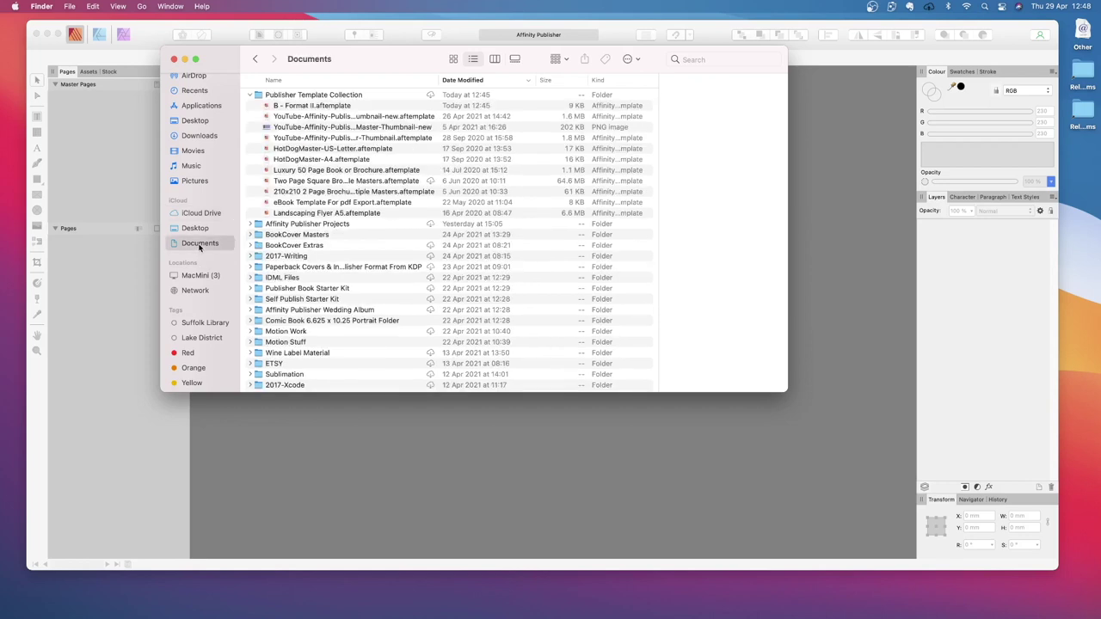
Step: Collapse Publisher Template Collection, close the Documents Finder window and return to Affinity Publisher
left_click(250, 96)
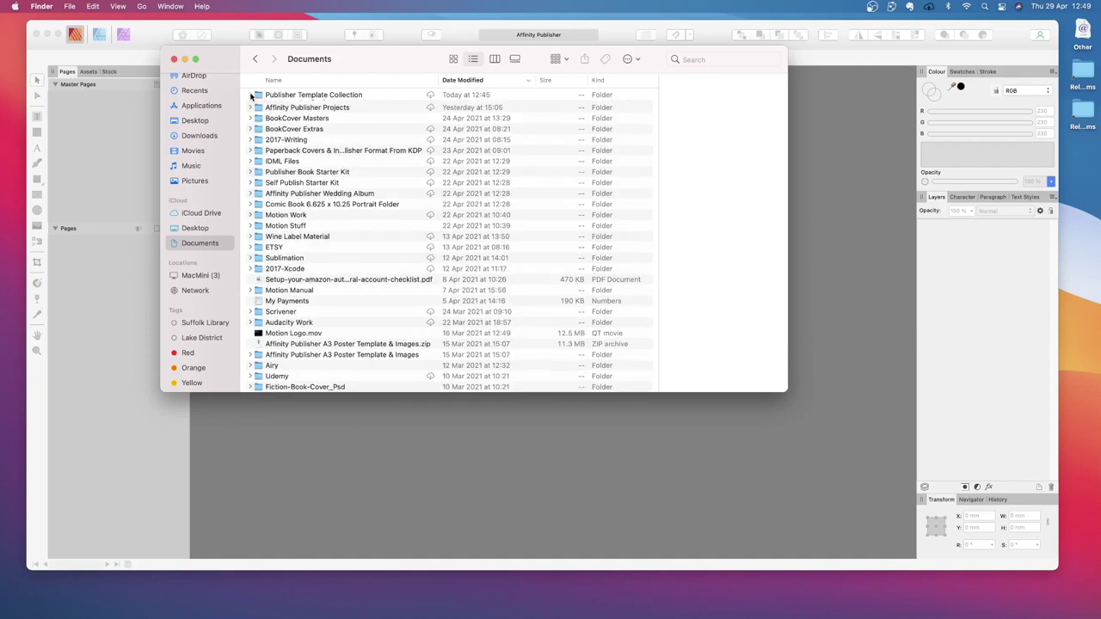
left_click(175, 59)
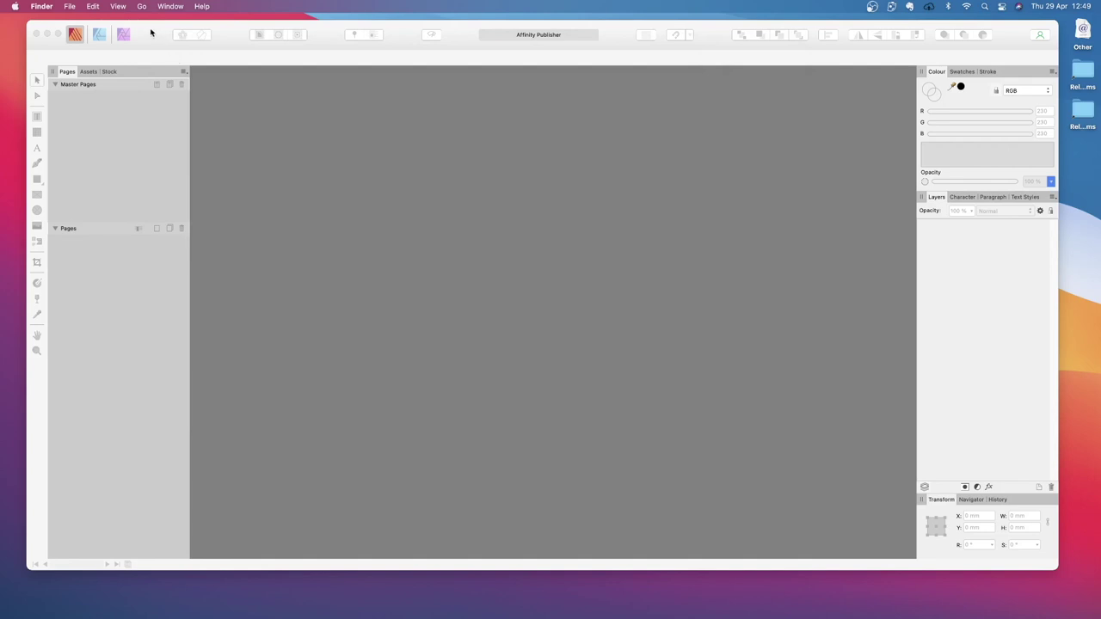
left_click(153, 35)
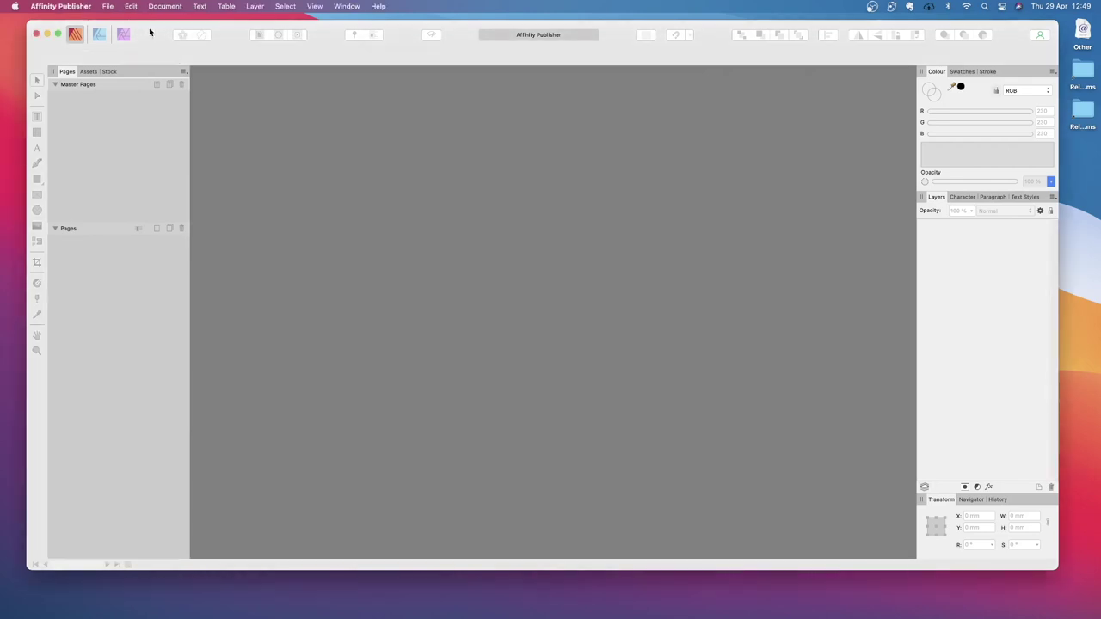
left_click(109, 8)
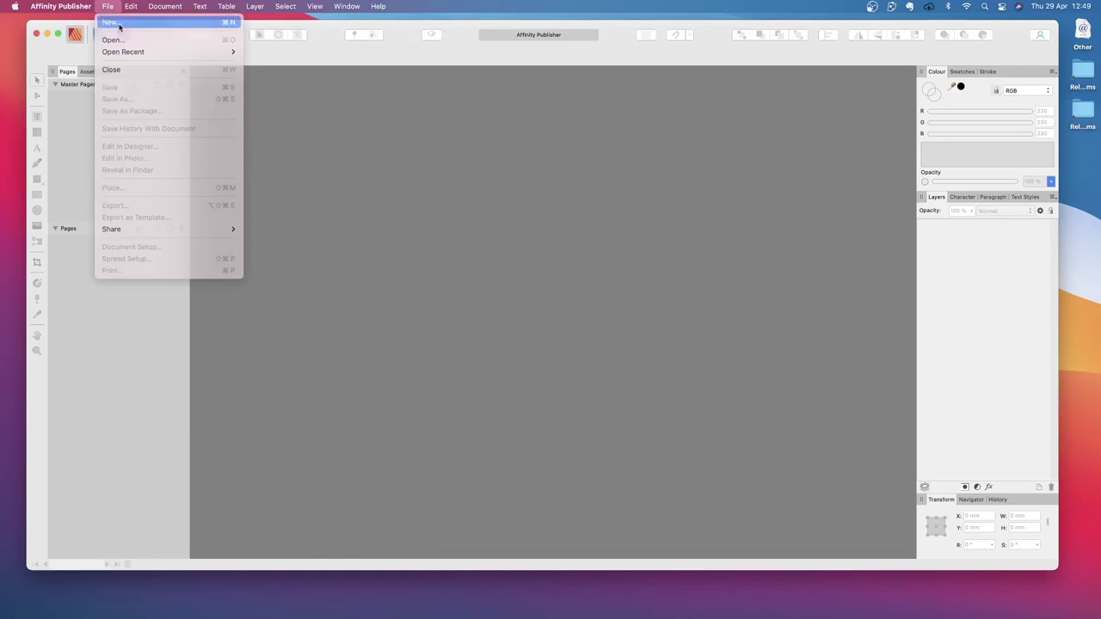
left_click(119, 25)
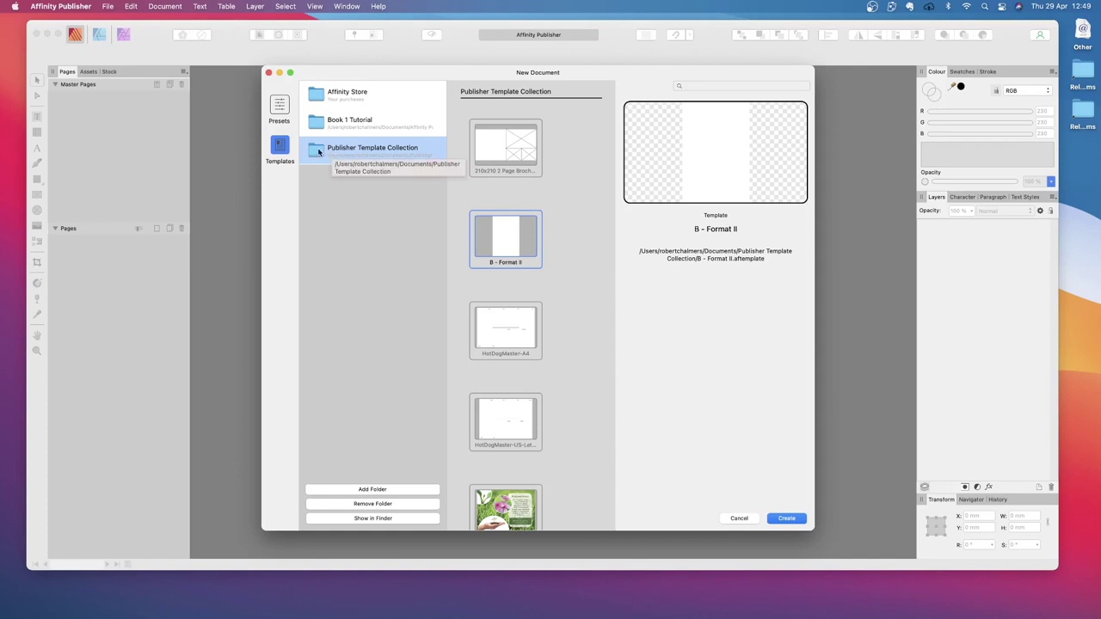
left_click_drag(359, 76, 324, 83)
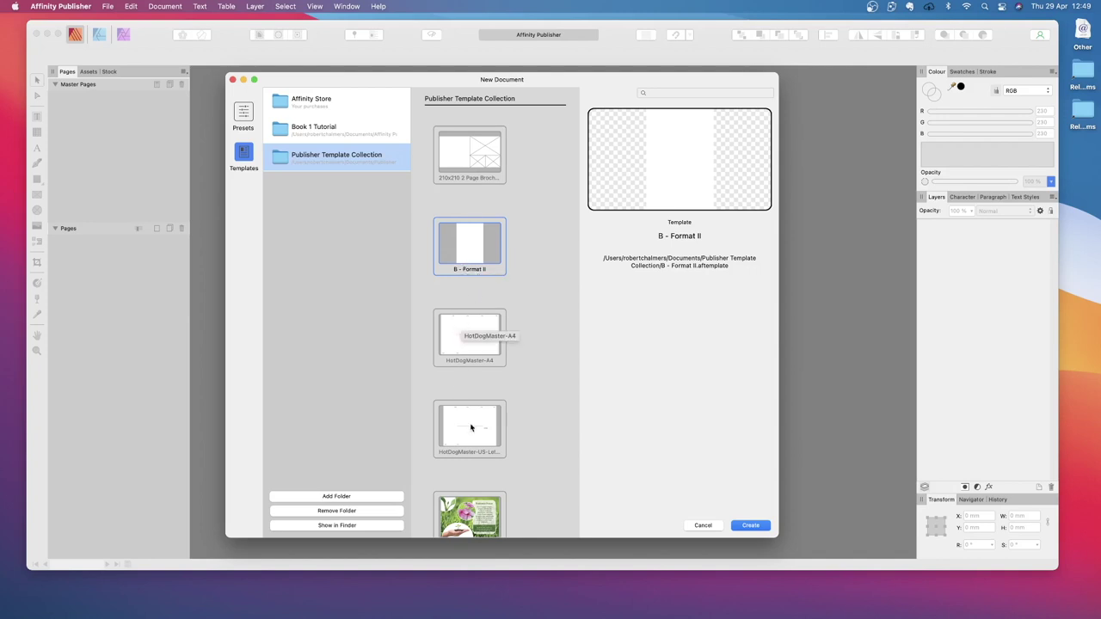
scroll(529, 445, "down", 3)
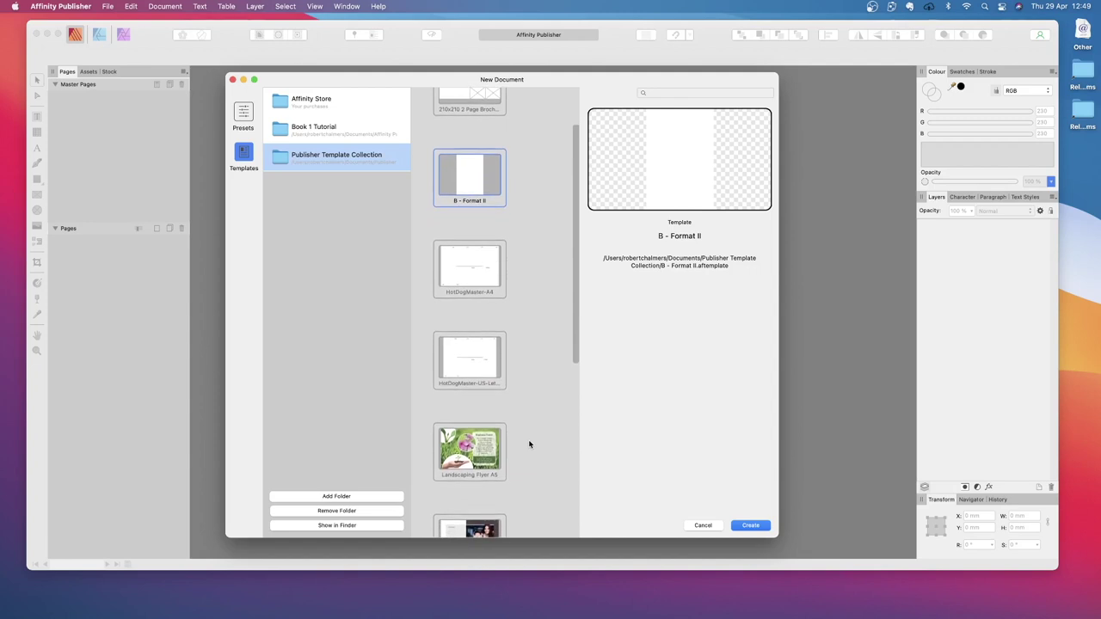
scroll(529, 445, "down", 3)
scroll(529, 445, "up", 5)
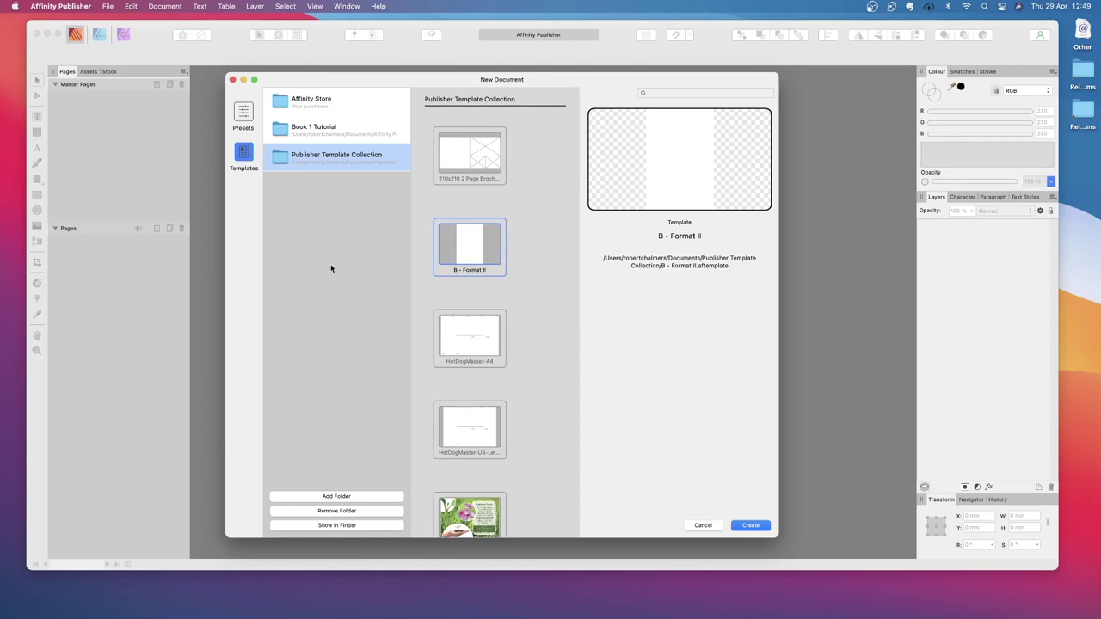
left_click(702, 525)
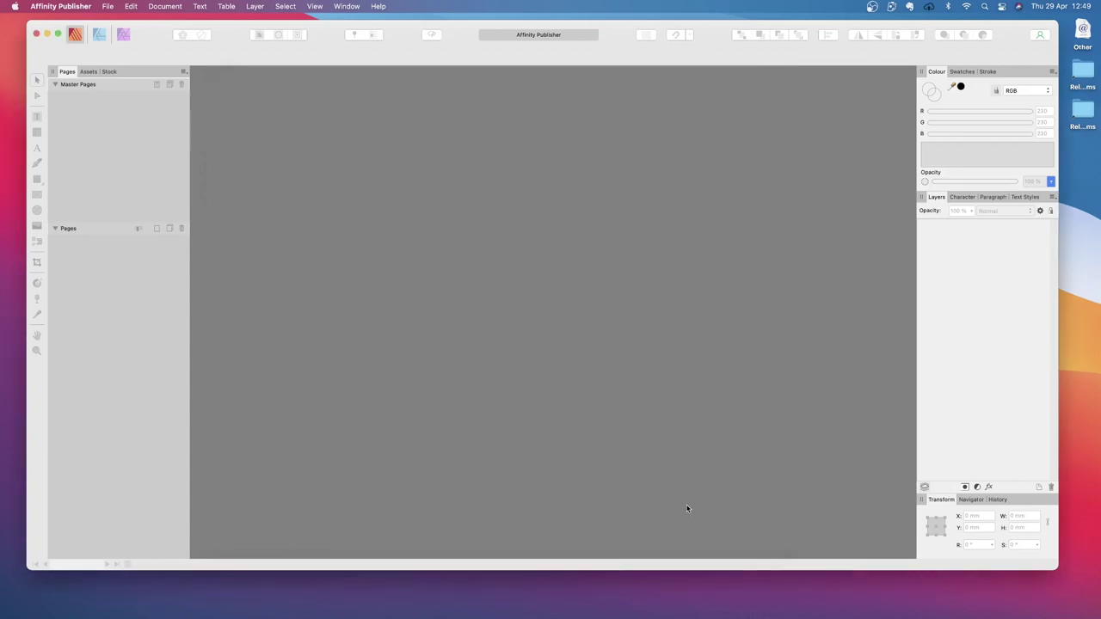